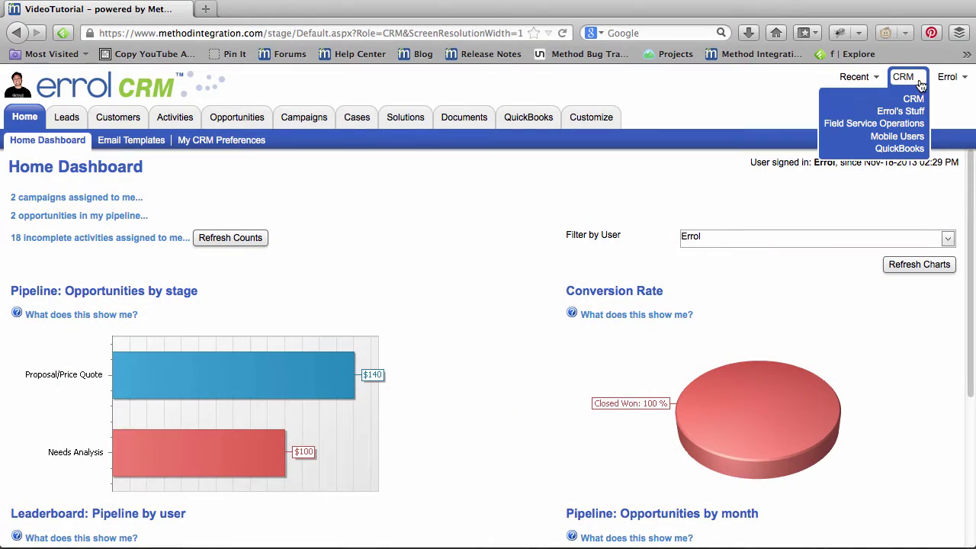
Switch to the Field Service Operations role and view the Nov-19-2013 work order list
left_click(874, 124)
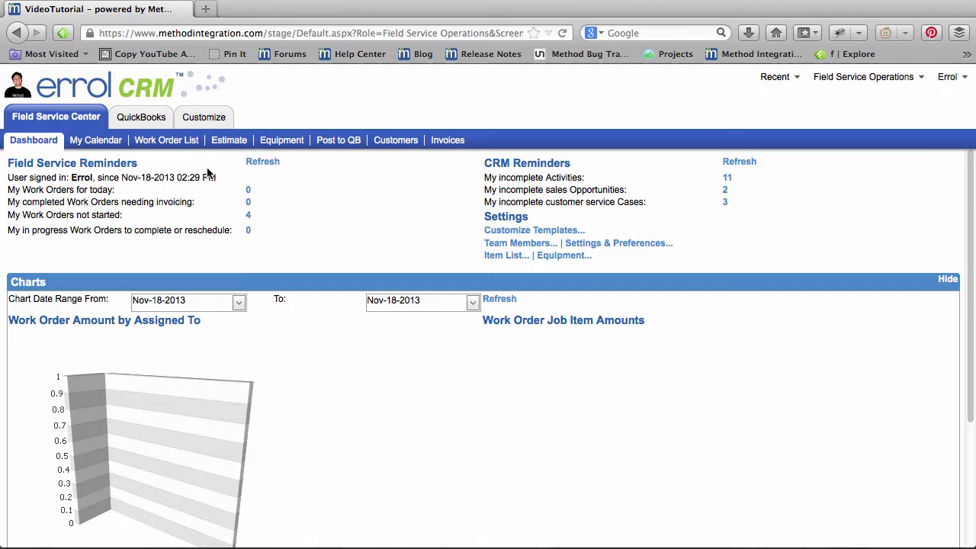
left_click(189, 143)
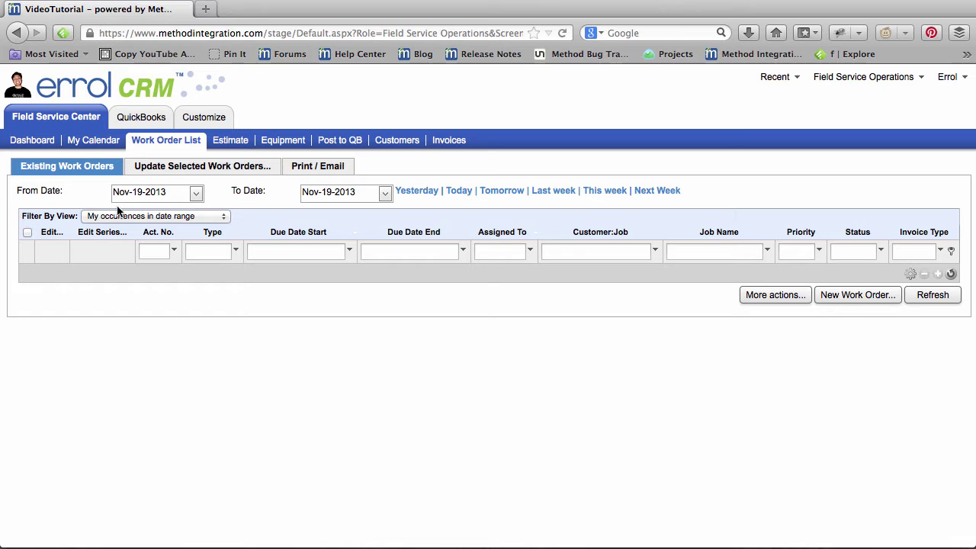
Set the From Date to Nov-05-2012 using the calendar
left_click(194, 216)
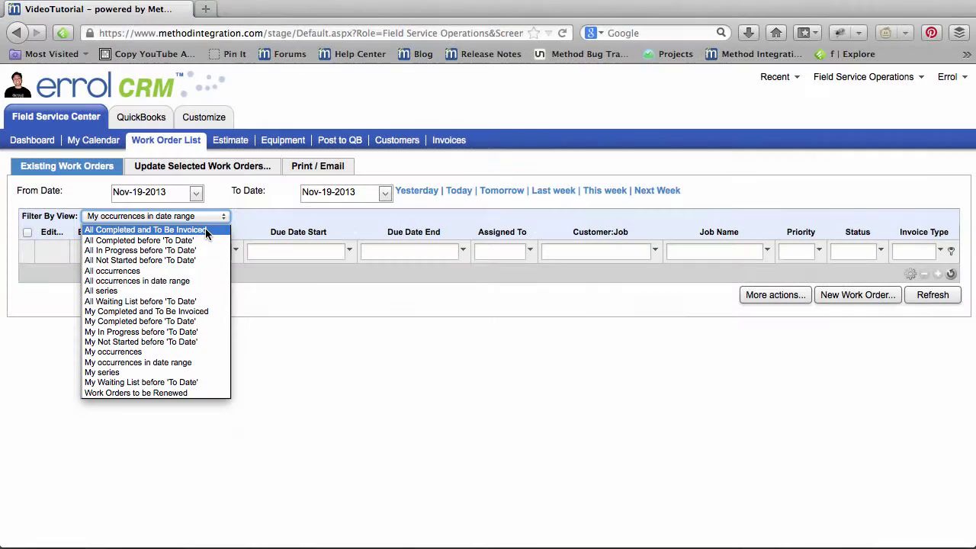
left_click(200, 195)
left_click(197, 194)
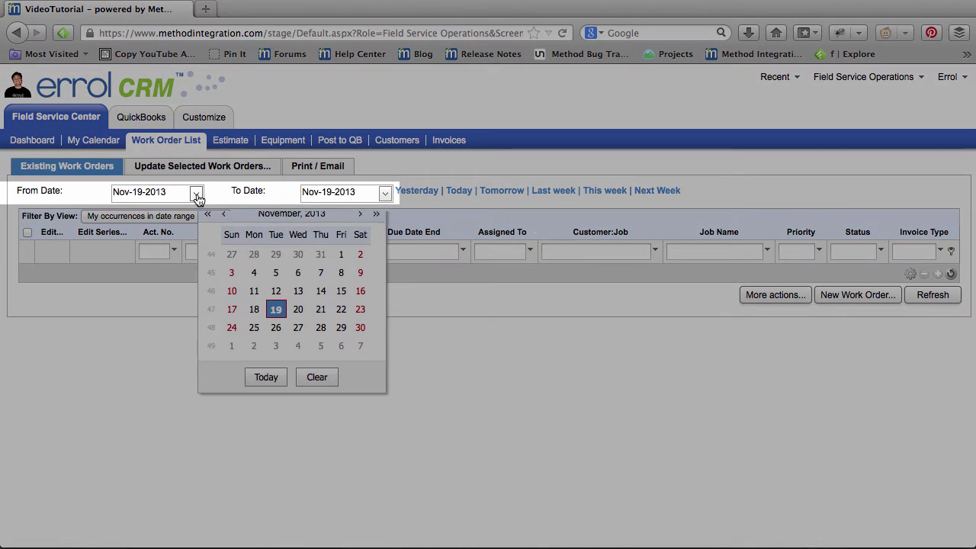
left_click(207, 220)
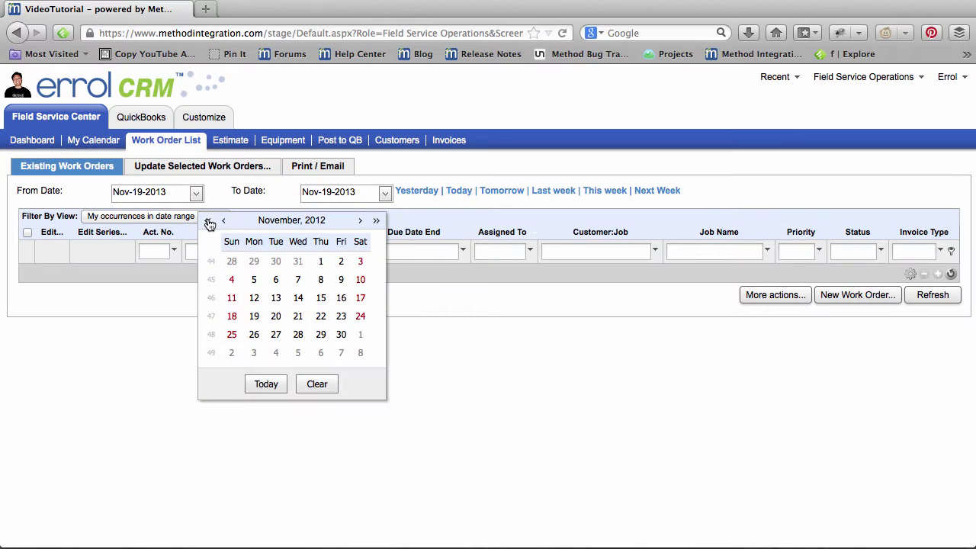
left_click(253, 280)
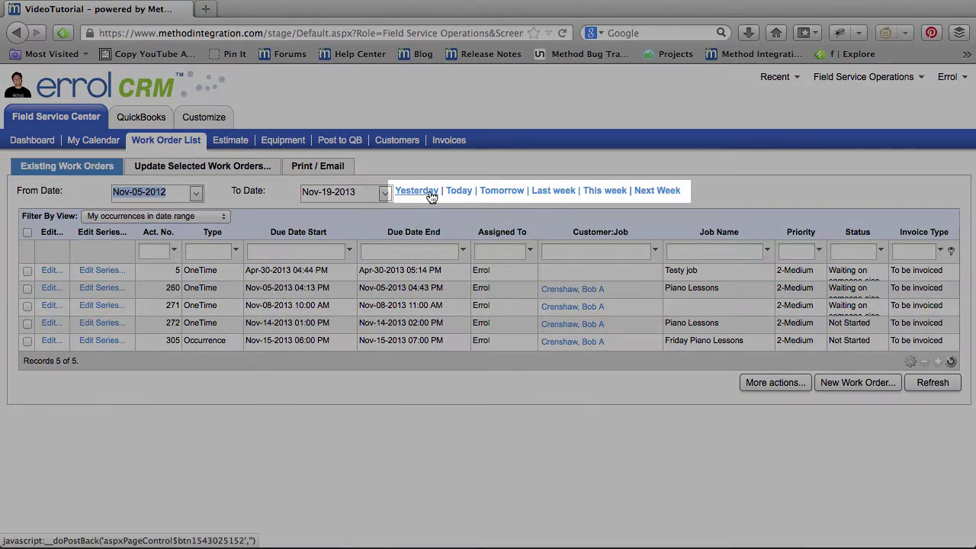
Narrow the date range to next week, Nov-25 to Dec-01-2013
left_click(431, 195)
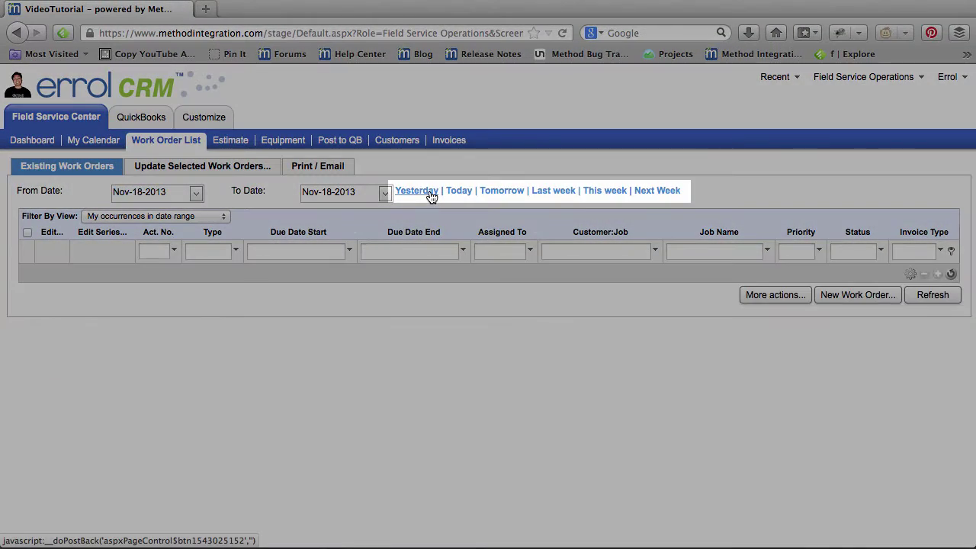
left_click(505, 193)
left_click(650, 192)
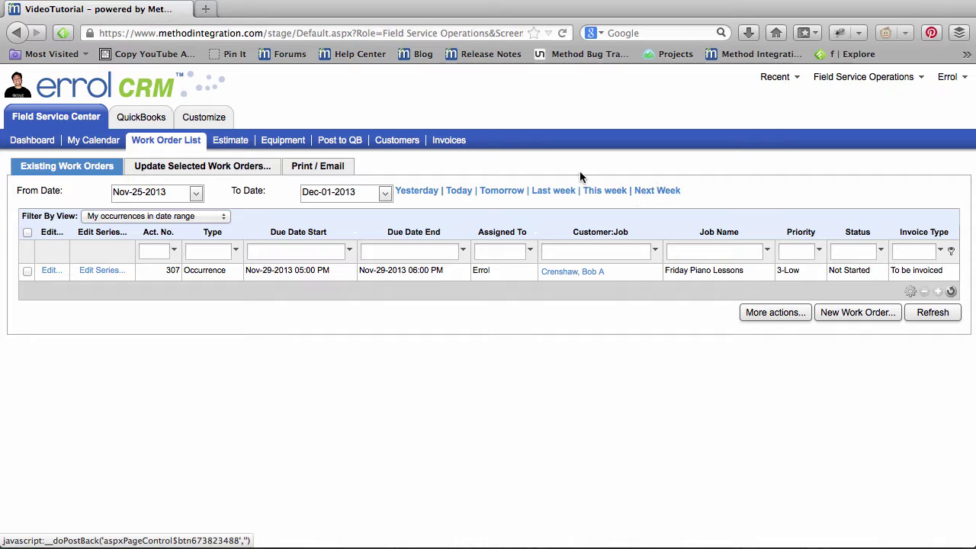
Open the bulk-update options and read the help explaining them
left_click(275, 169)
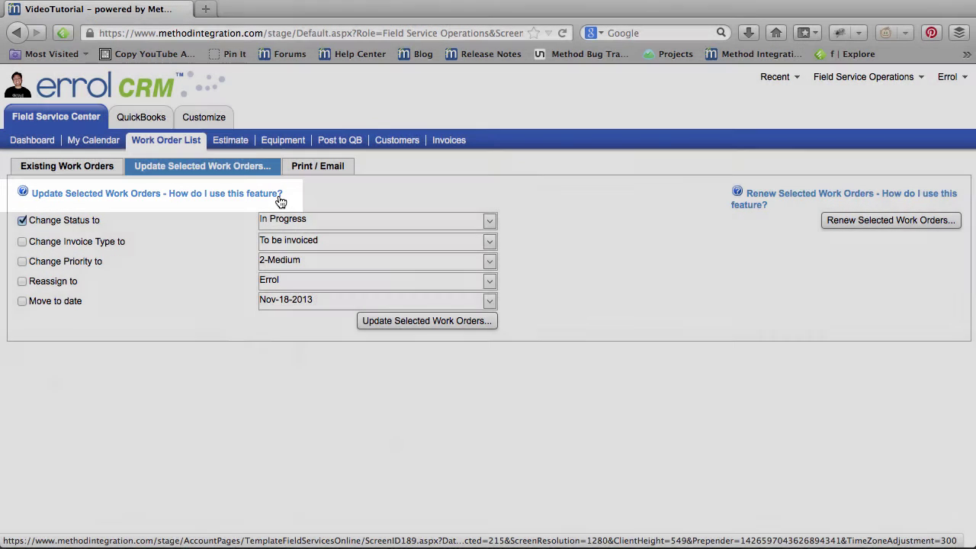
left_click(279, 196)
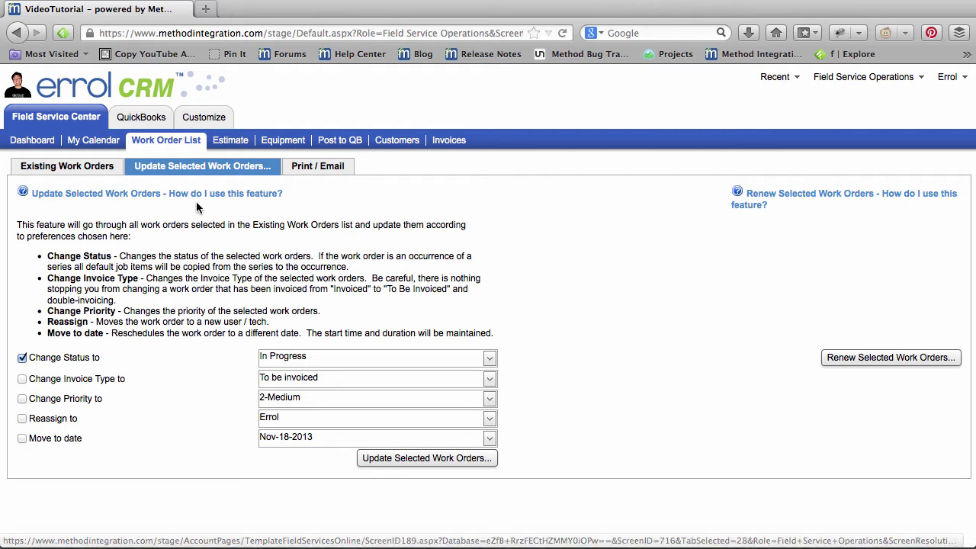
List all occurrences of existing work orders and tick orders 5 and 271
left_click(106, 174)
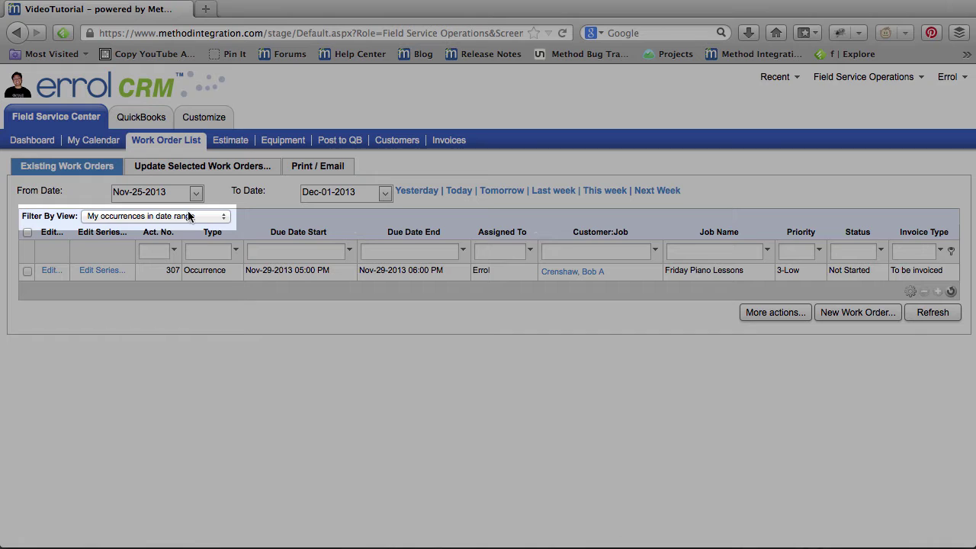
left_click(191, 217)
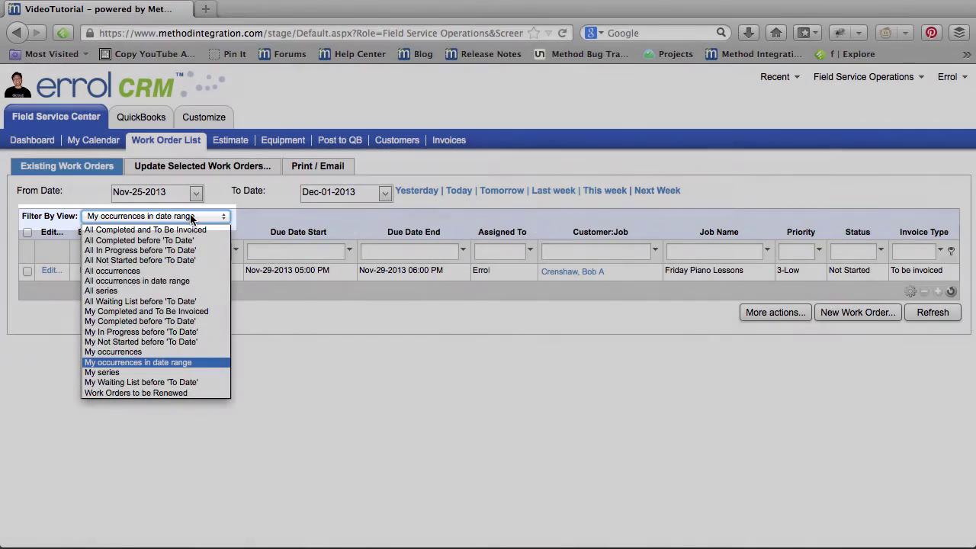
left_click(195, 271)
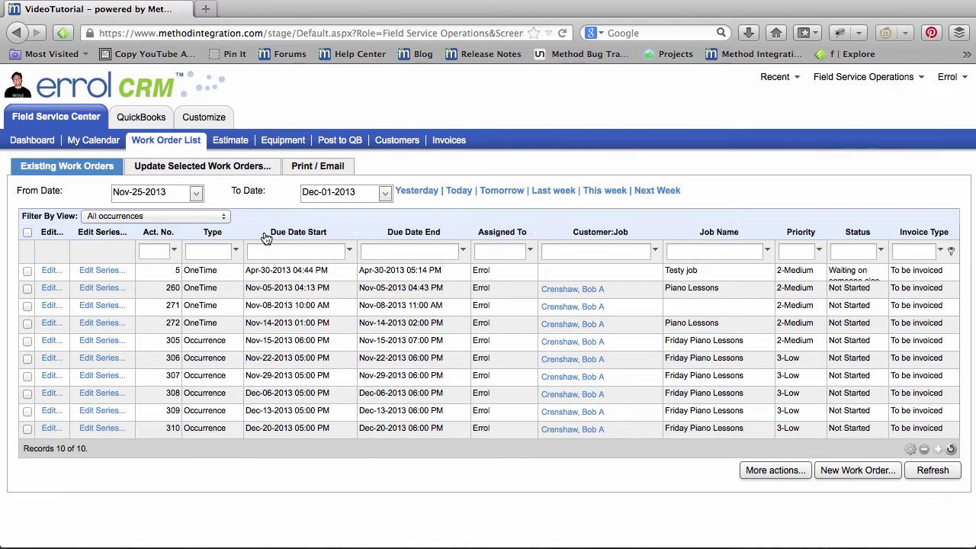
left_click(27, 270)
left_click(28, 306)
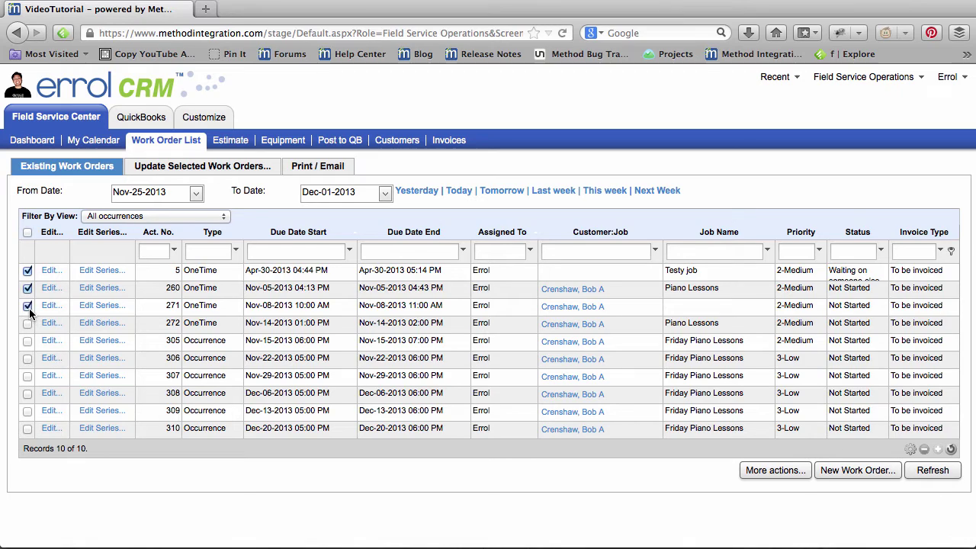
Change the ticked orders' status to Waiting on someone else
left_click(273, 173)
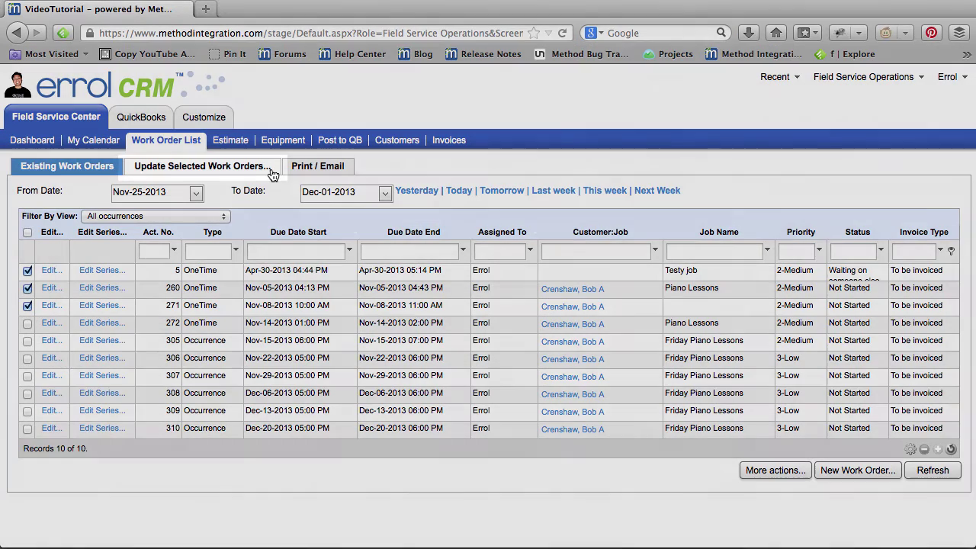
left_click(272, 173)
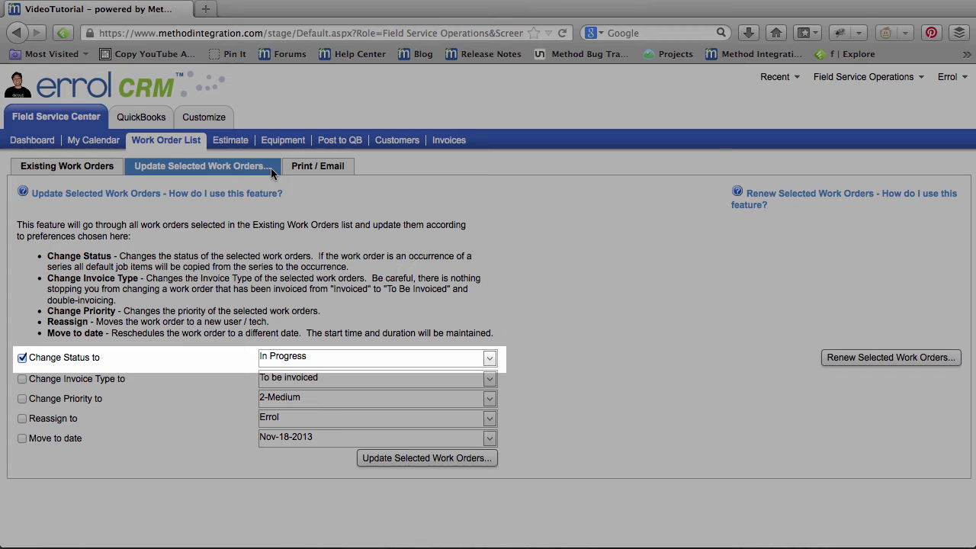
left_click(488, 360)
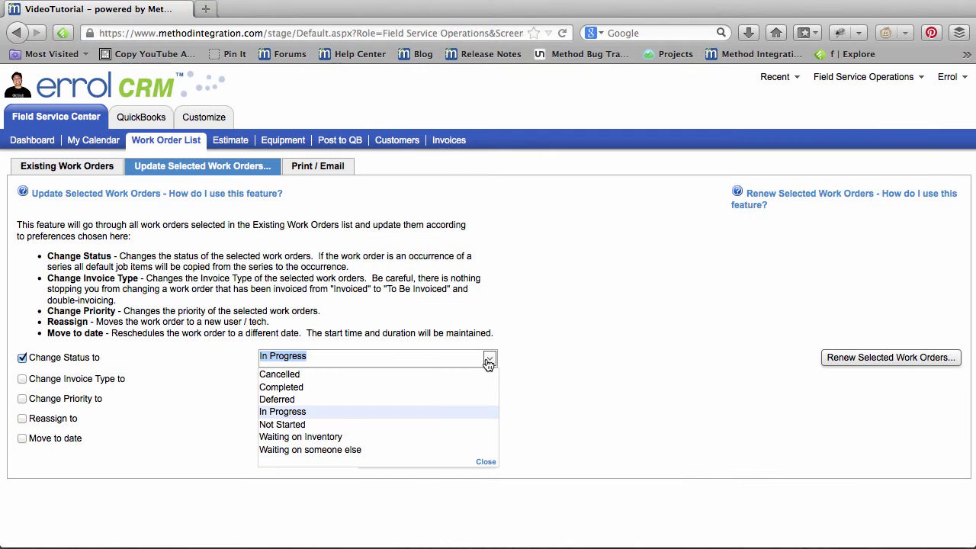
left_click(403, 450)
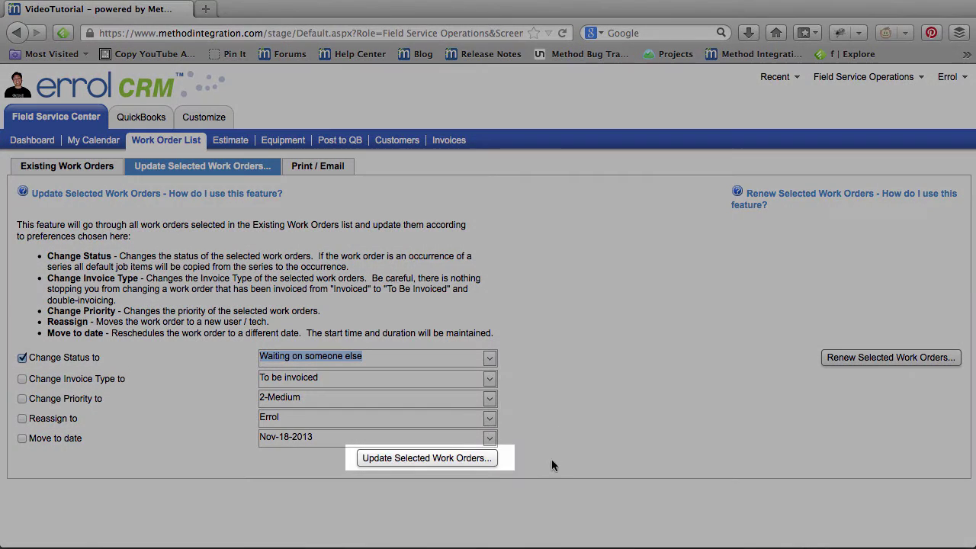
left_click(492, 462)
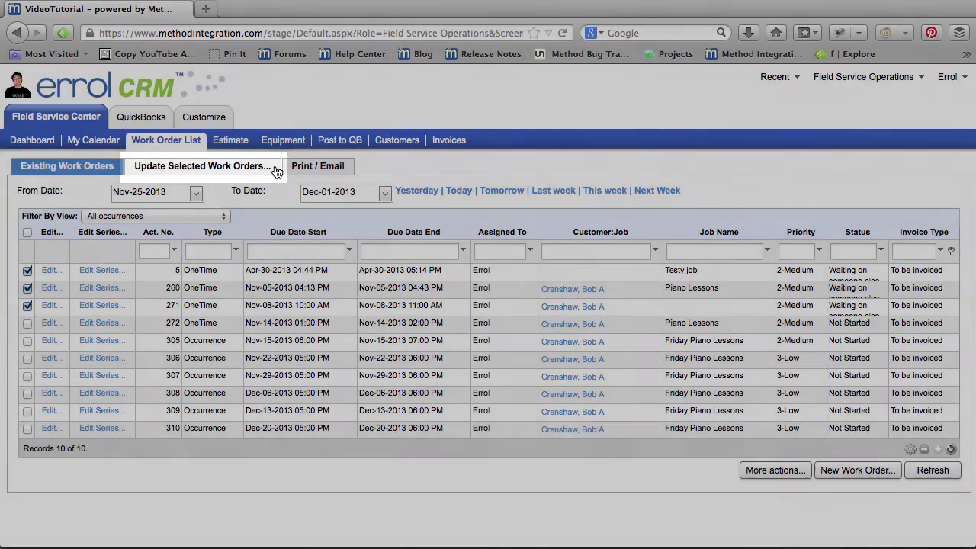
Read the help on renewing work orders in the bulk-update options
left_click(276, 168)
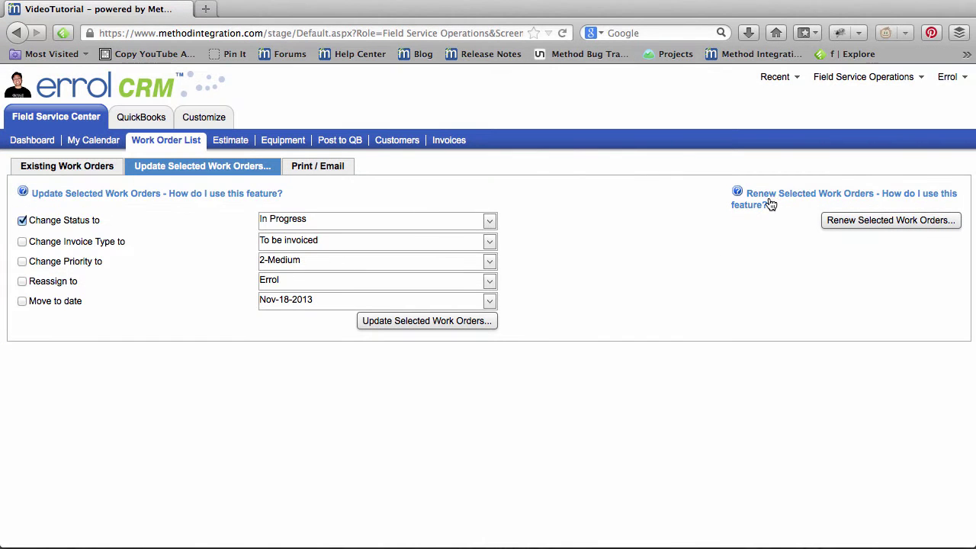
left_click(770, 198)
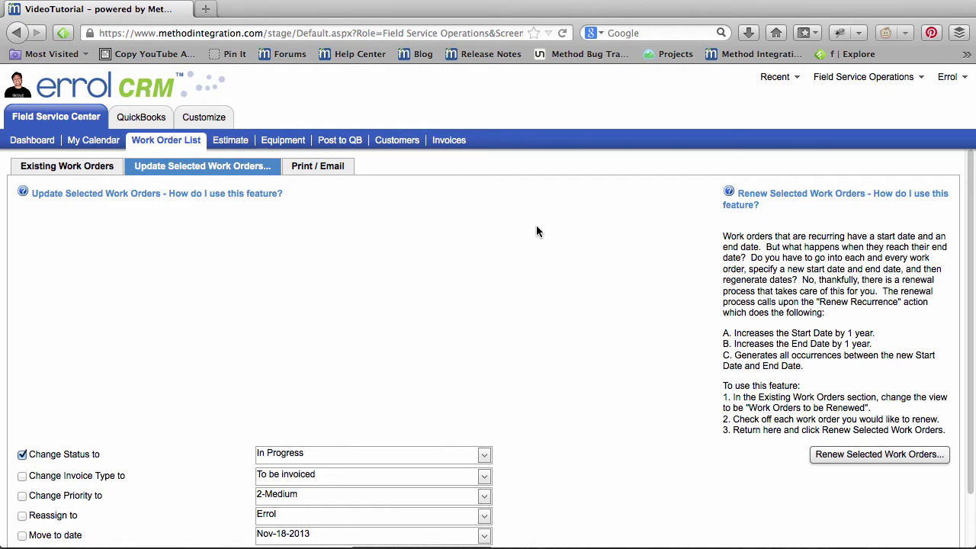
left_click(73, 173)
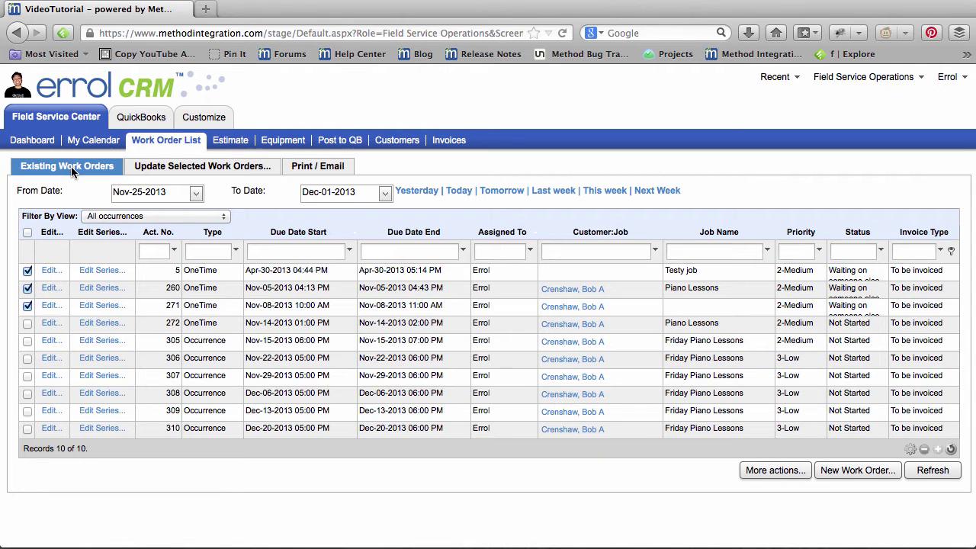
Filter to work orders to be renewed, tick Friday Piano Lessons, and renew it
left_click(106, 215)
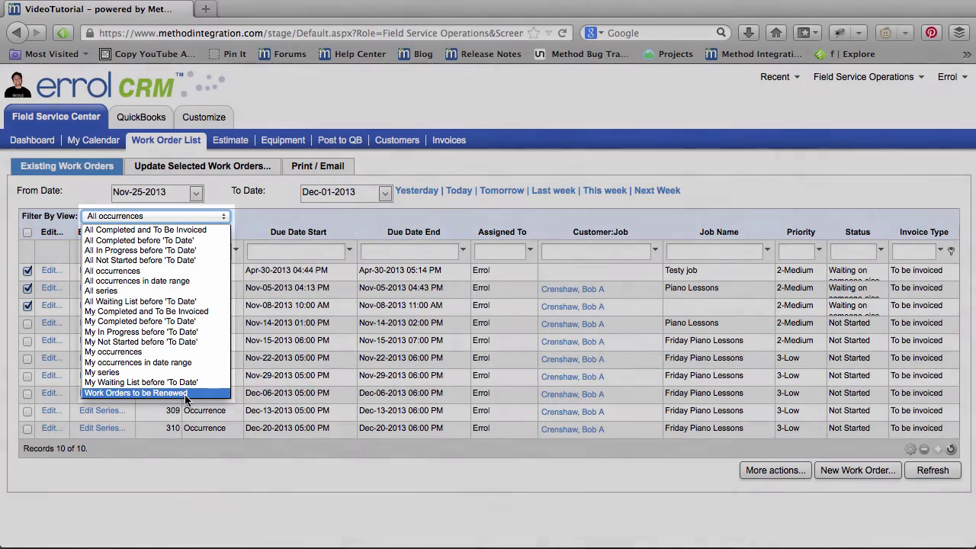
left_click(185, 393)
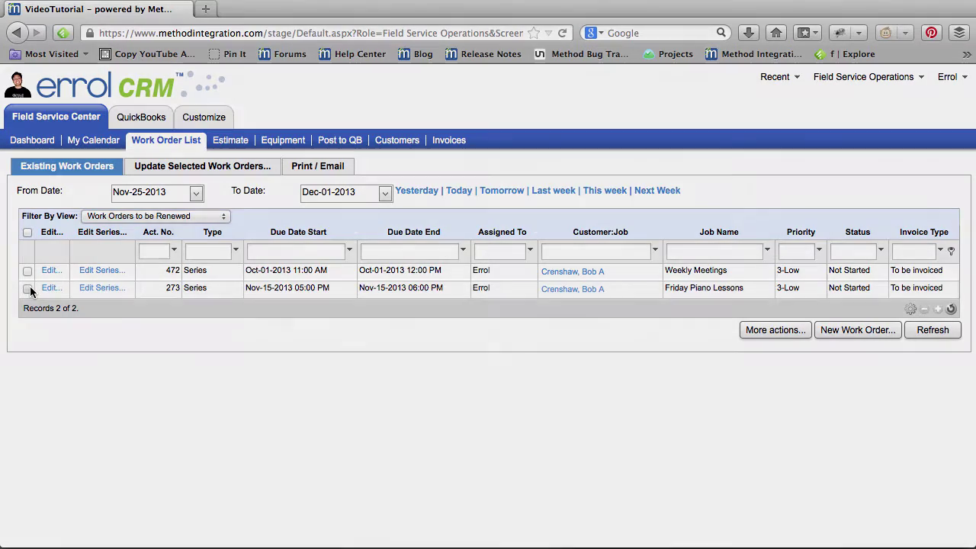
left_click(27, 288)
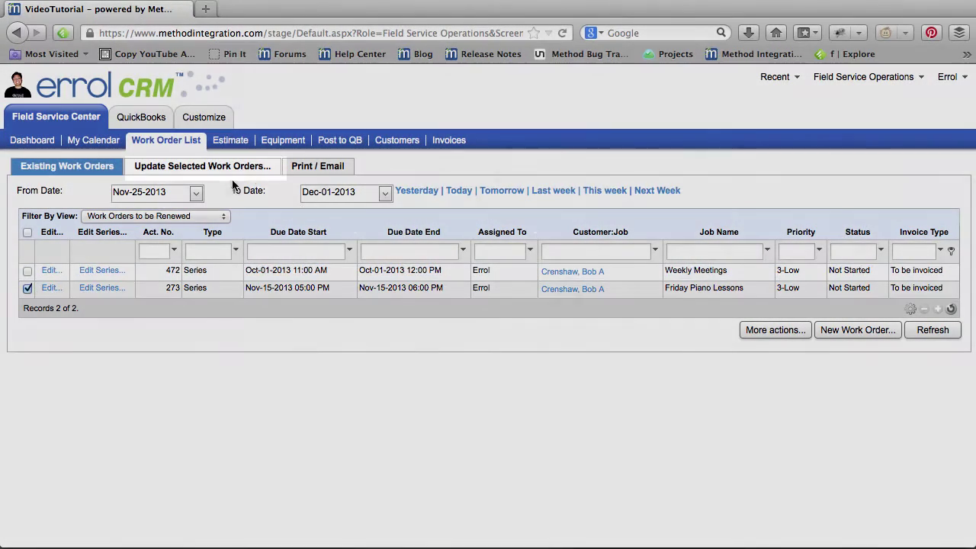
left_click(265, 172)
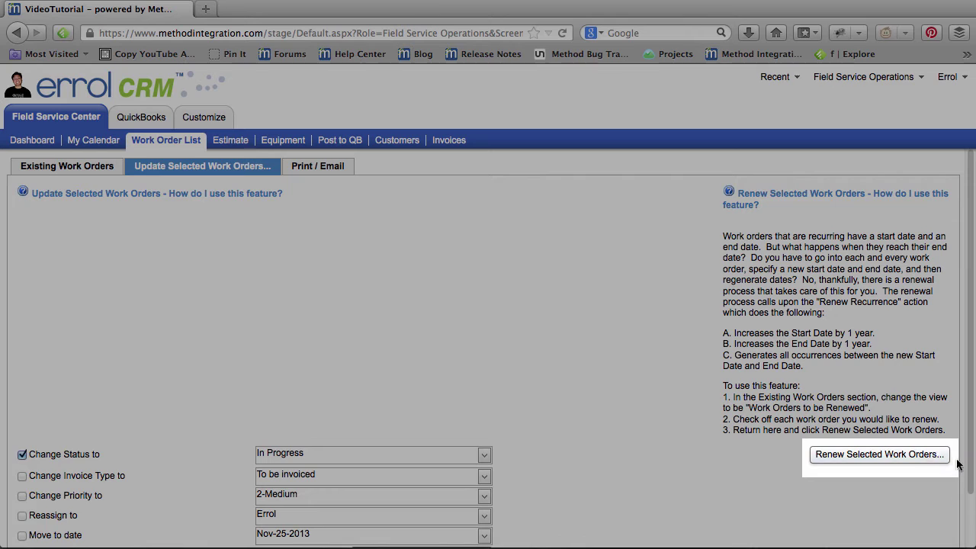
left_click(922, 455)
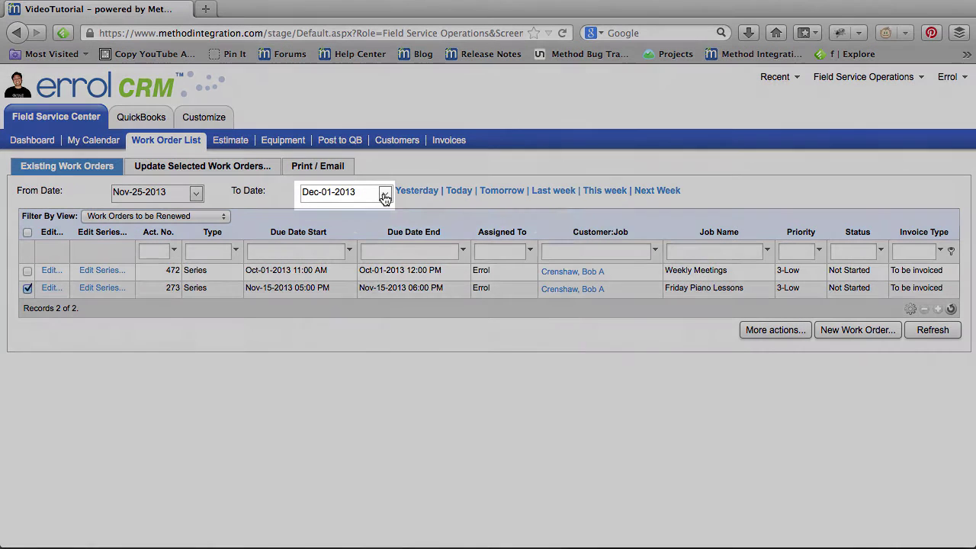
Set the To Date to Dec-31-2014 and show all occurrences in that range
left_click(385, 194)
left_click(564, 221)
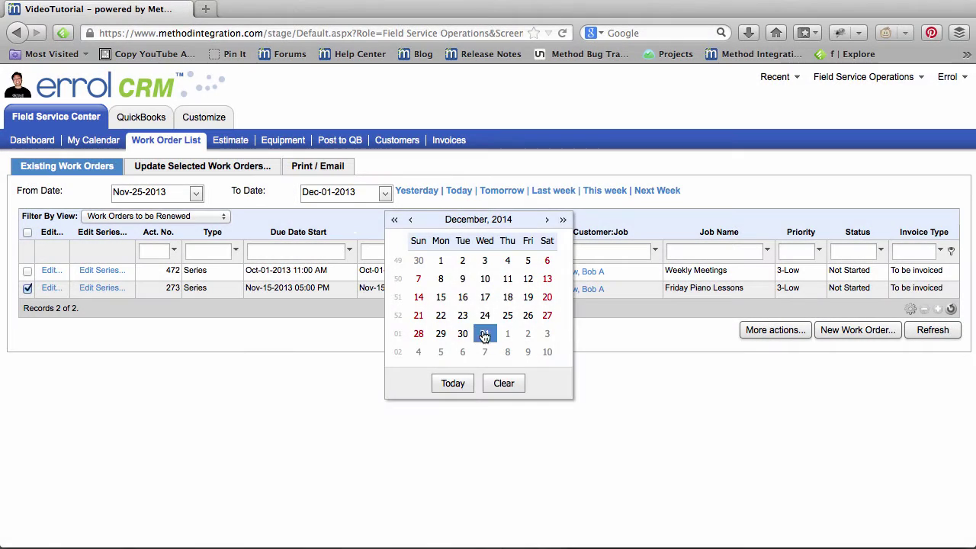
left_click(484, 333)
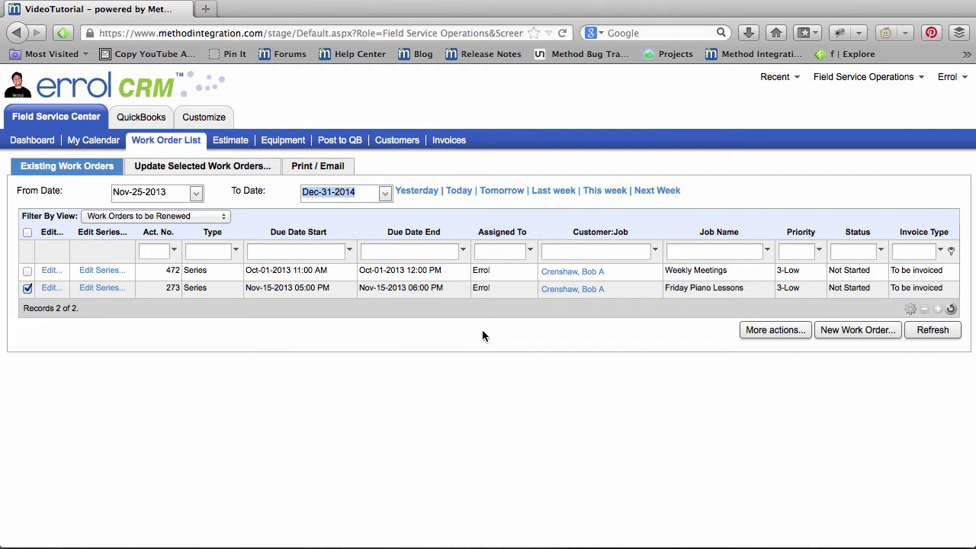
left_click(216, 218)
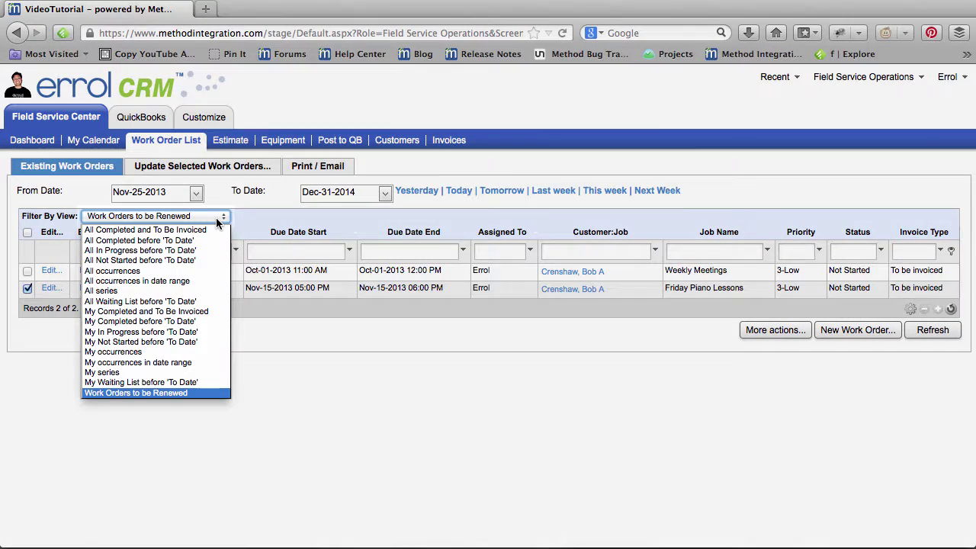
left_click(197, 281)
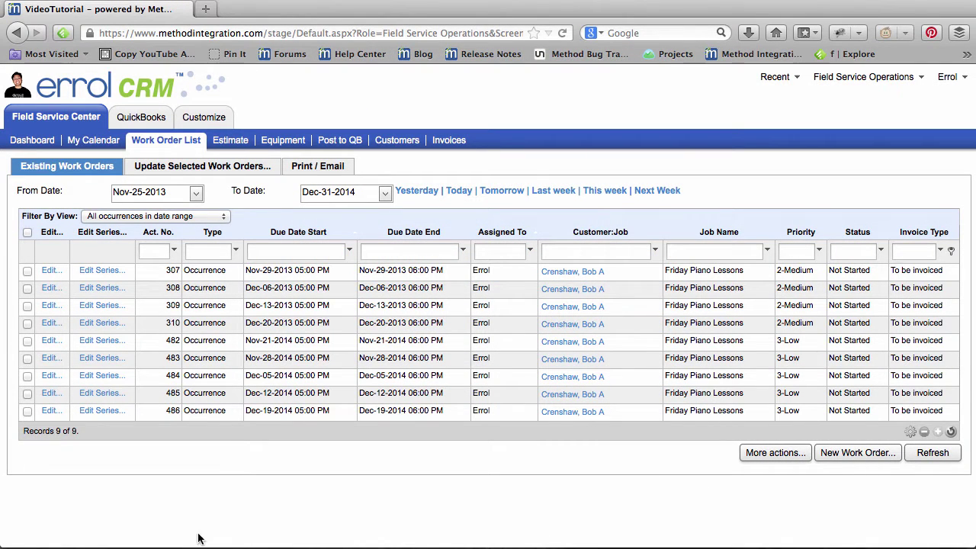
left_click(114, 412)
scroll(112, 412, "down", 2)
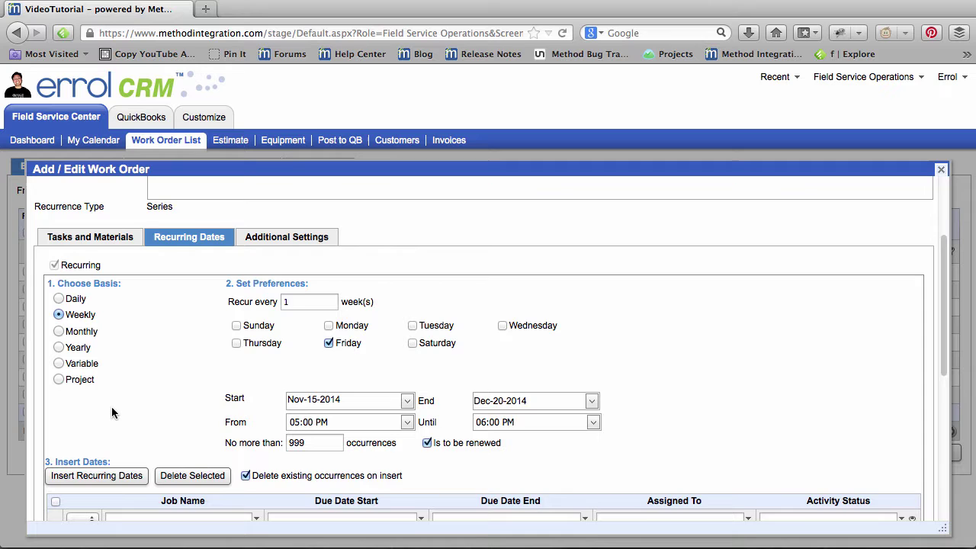
scroll(112, 412, "down", 2)
scroll(112, 413, "down", 2)
scroll(112, 412, "down", 2)
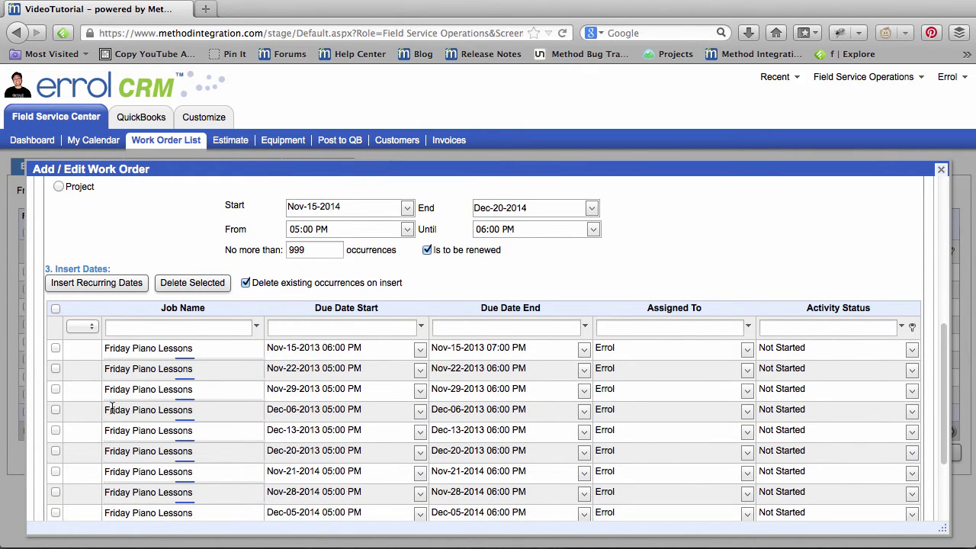
scroll(112, 410, "down", 1)
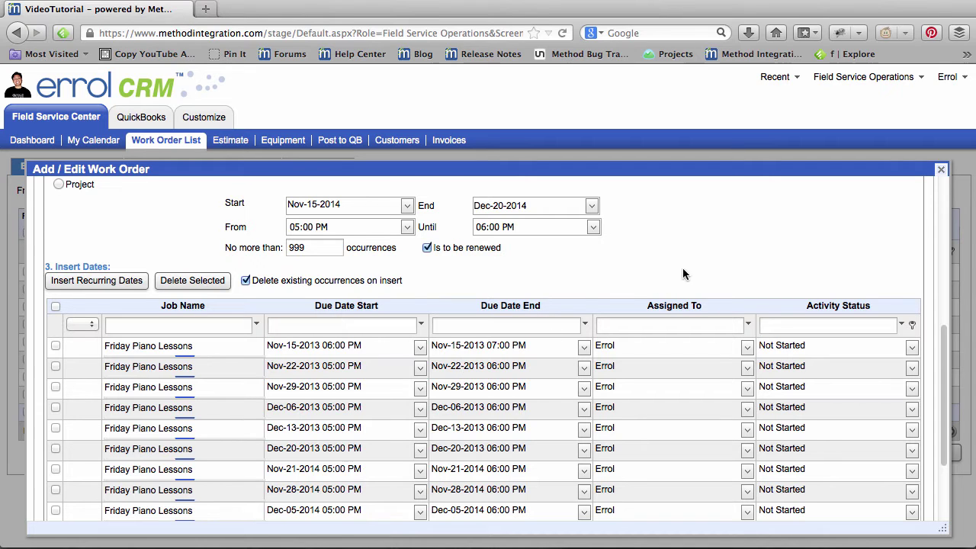
left_click(941, 169)
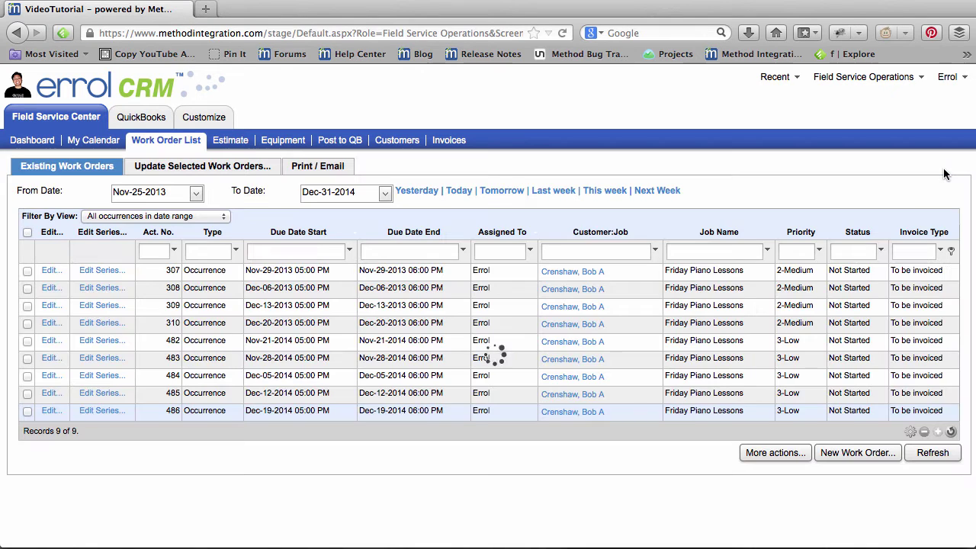
Create a Wednesday 1:00 calendar work order named 'Wednesday Piano Lessons' for the same customer
left_click(105, 143)
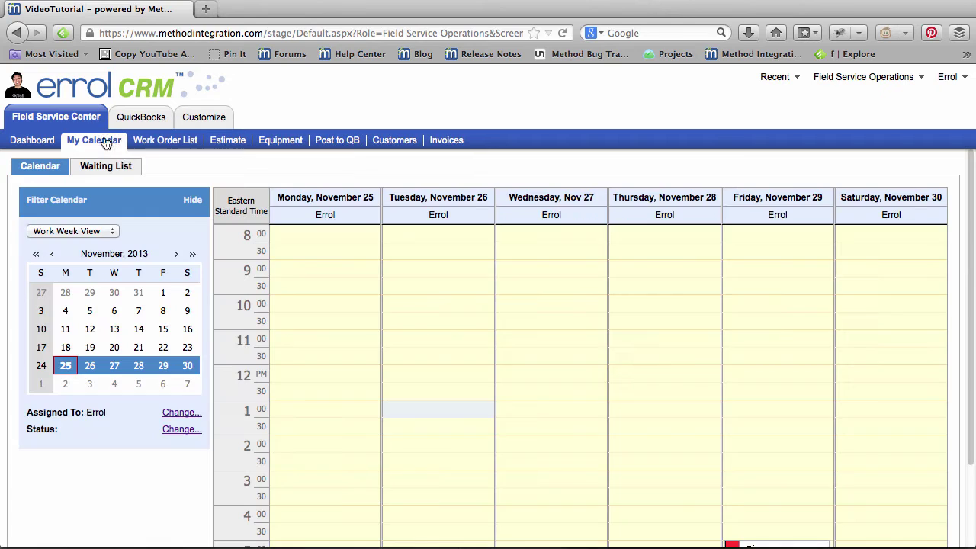
left_click(532, 419)
left_click(554, 424)
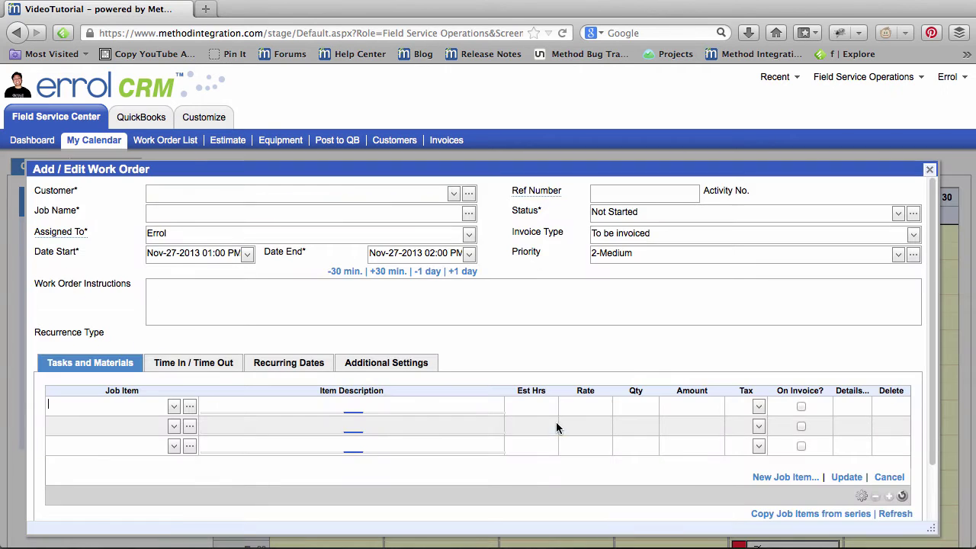
left_click(240, 192)
type("cre")
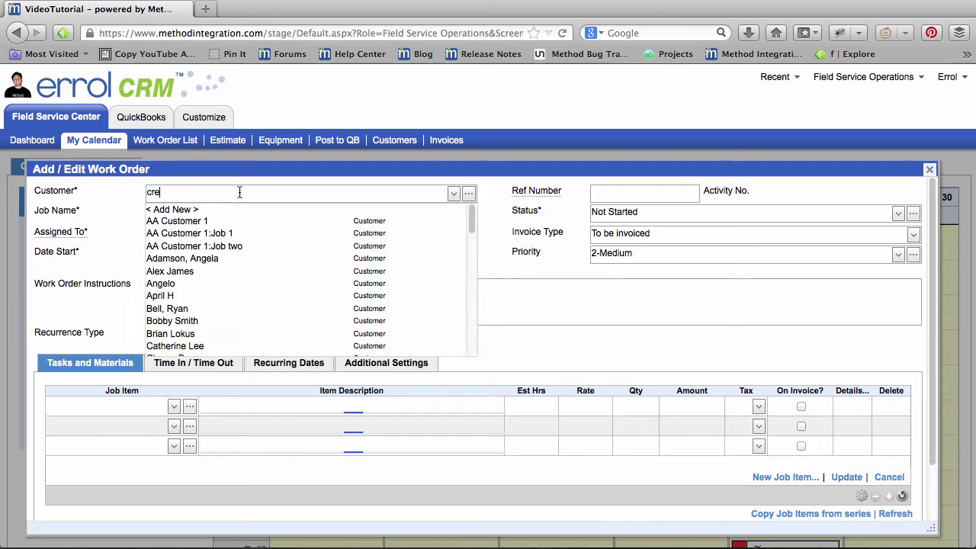
left_click(248, 221)
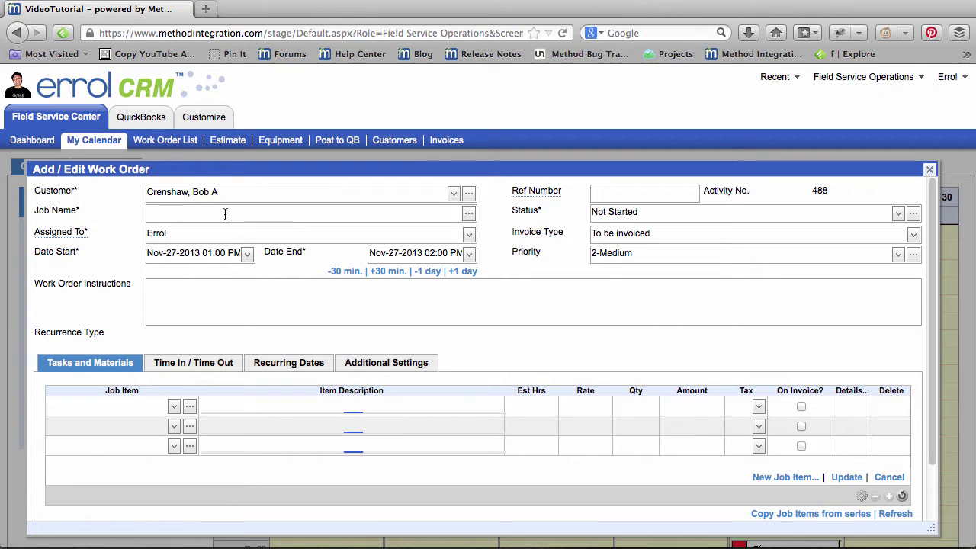
left_click(227, 213)
type("Wednesday Pian")
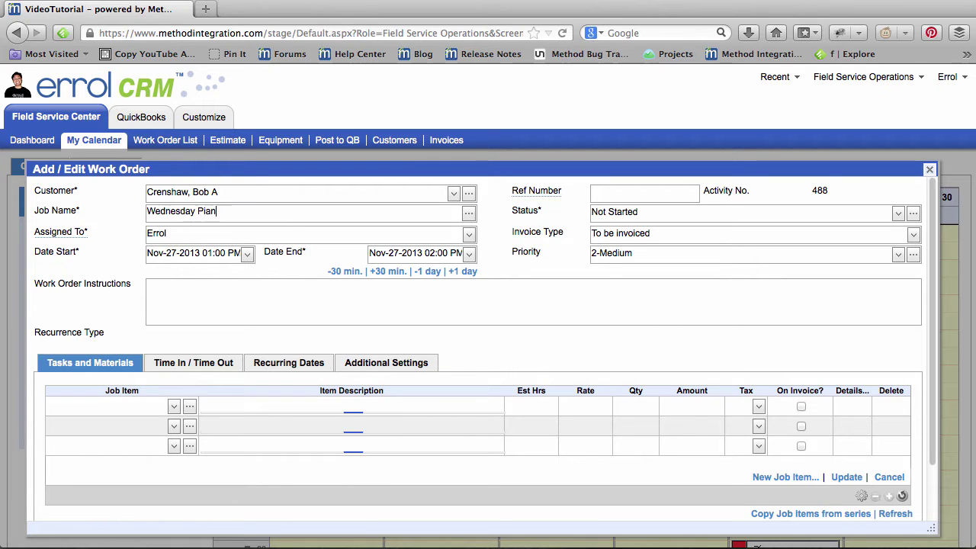
type("o Lessons")
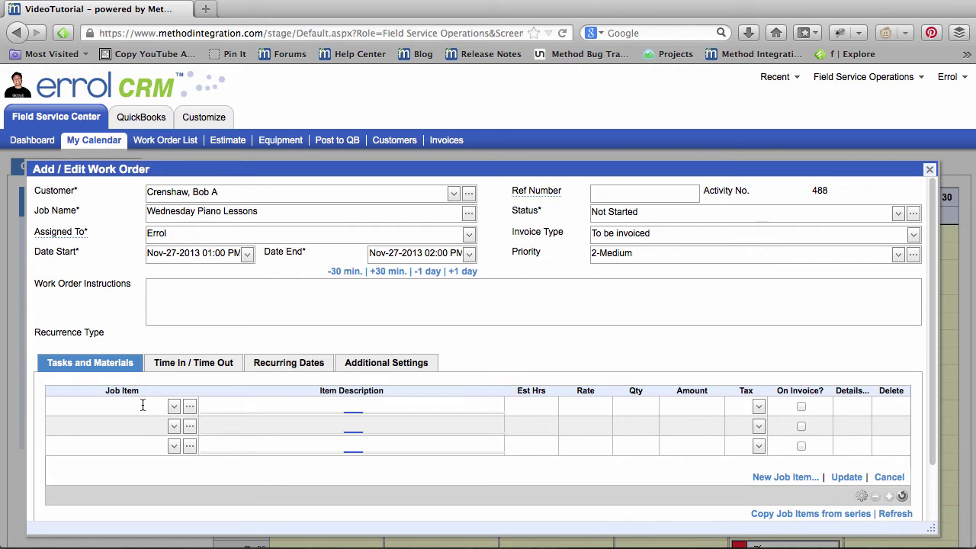
Add Piano Lesson as the work order's job item
left_click(142, 404)
type("pian")
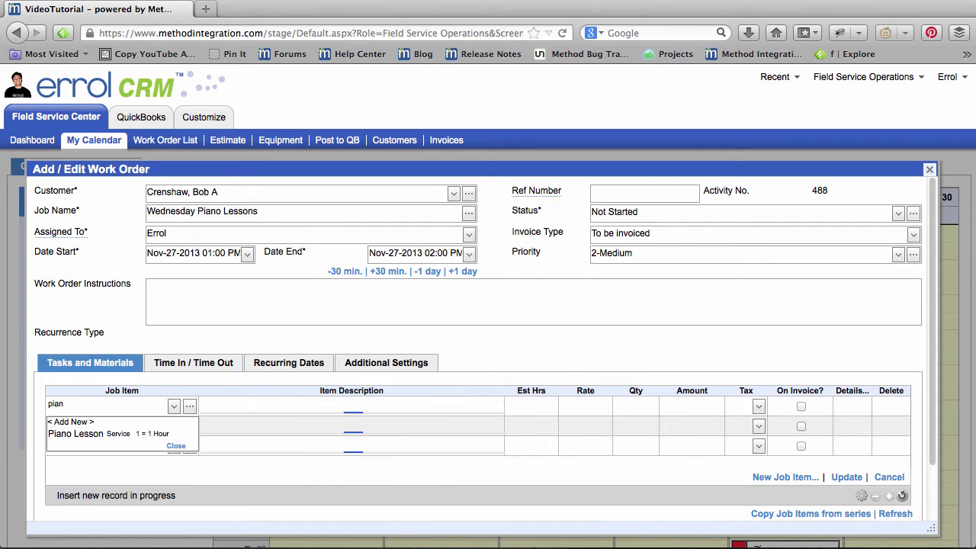
left_click(155, 431)
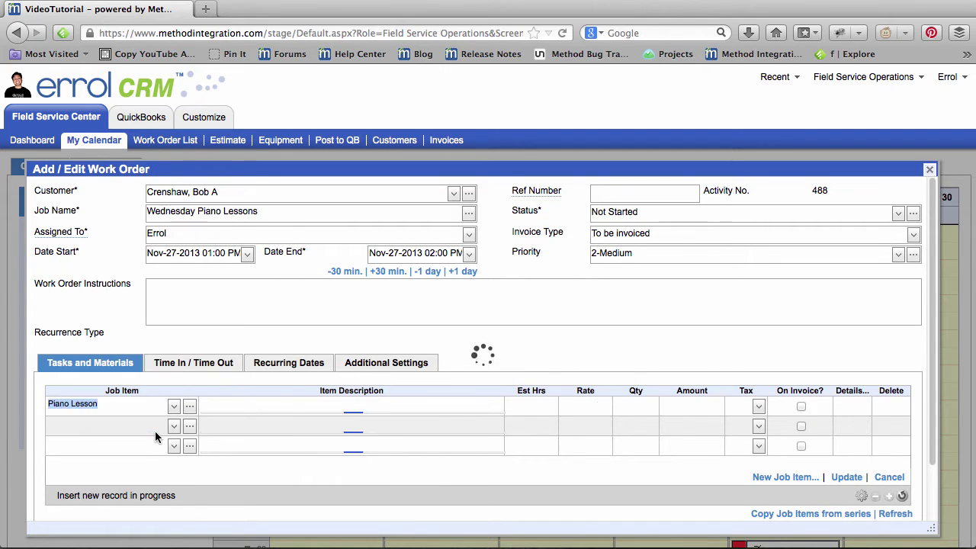
left_click(326, 364)
Make the work order recurring with a start date of Jan-02-2013
left_click(94, 391)
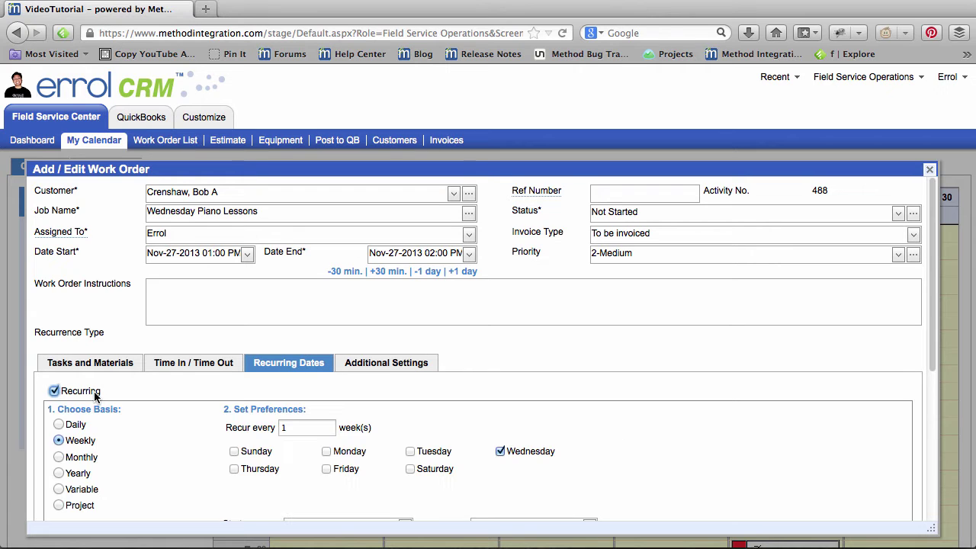
scroll(93, 391, "down", 5)
scroll(228, 366, "down", 3)
left_click(405, 294)
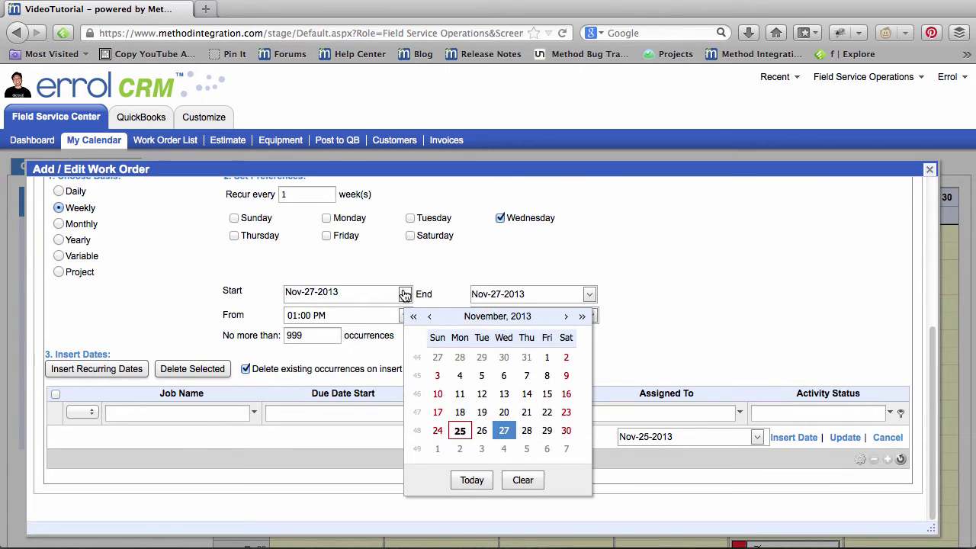
left_click(495, 317)
left_click(525, 449)
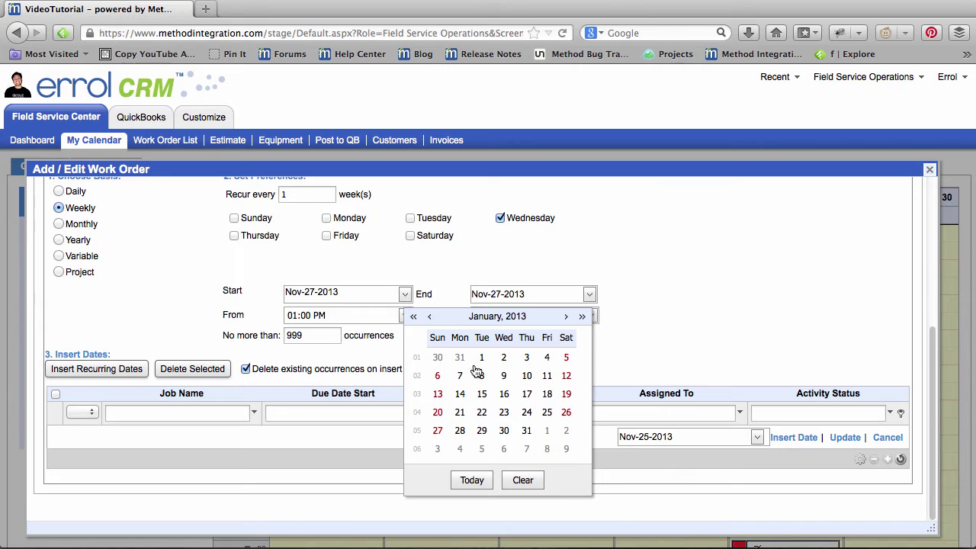
left_click(504, 358)
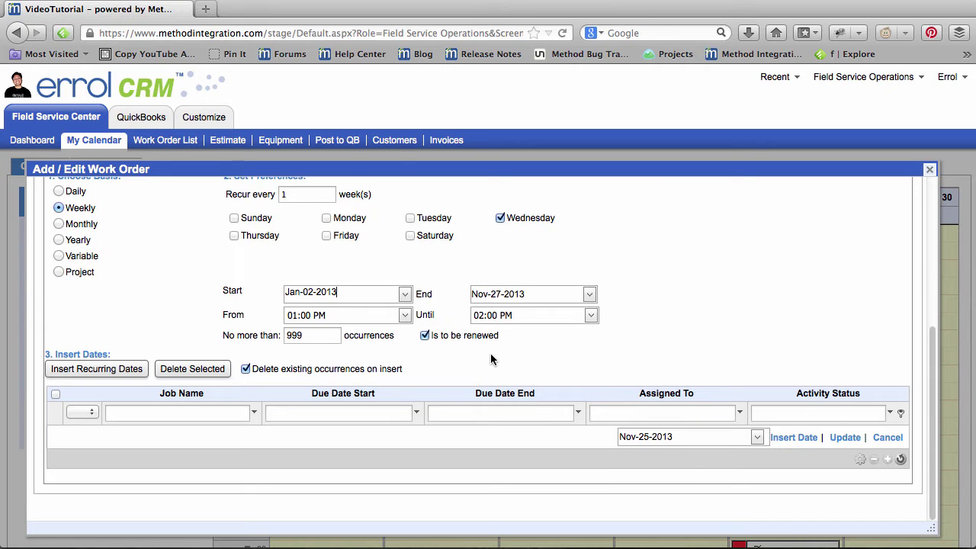
Set the recurrence end date to Dec-18-2013
left_click(590, 296)
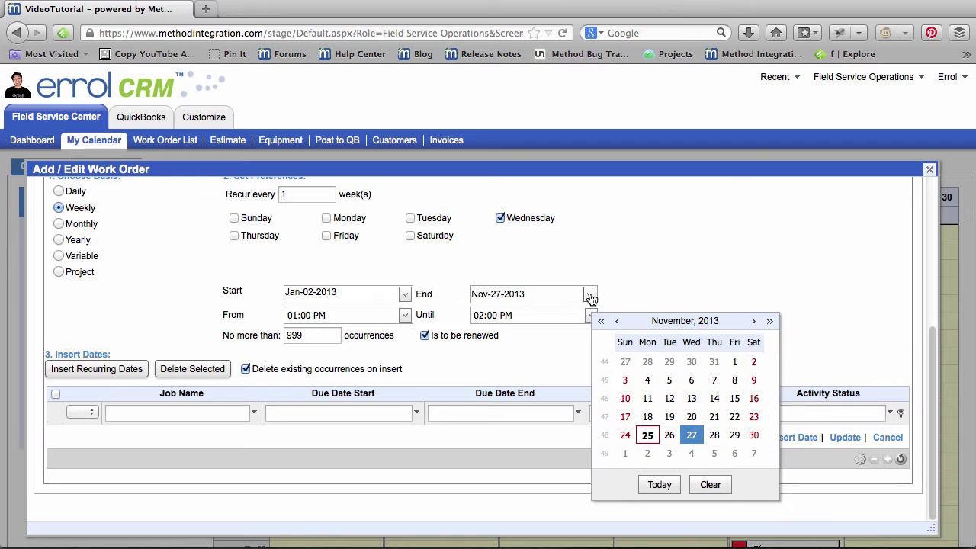
left_click(674, 323)
left_click(798, 379)
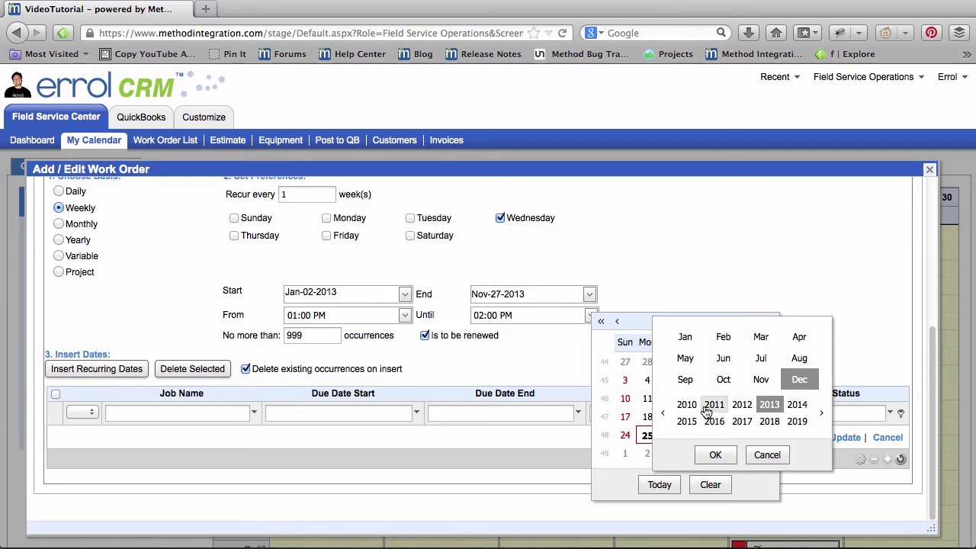
left_click(715, 455)
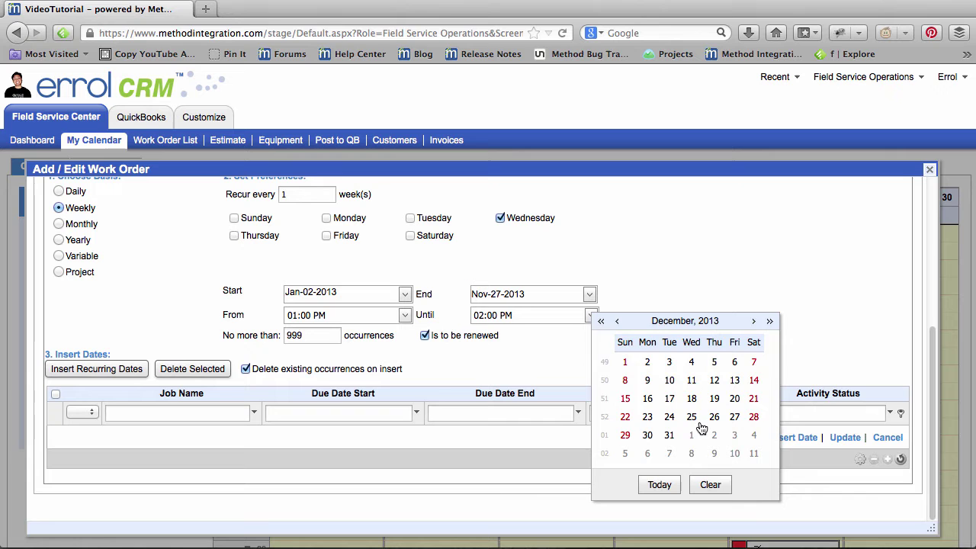
left_click(691, 399)
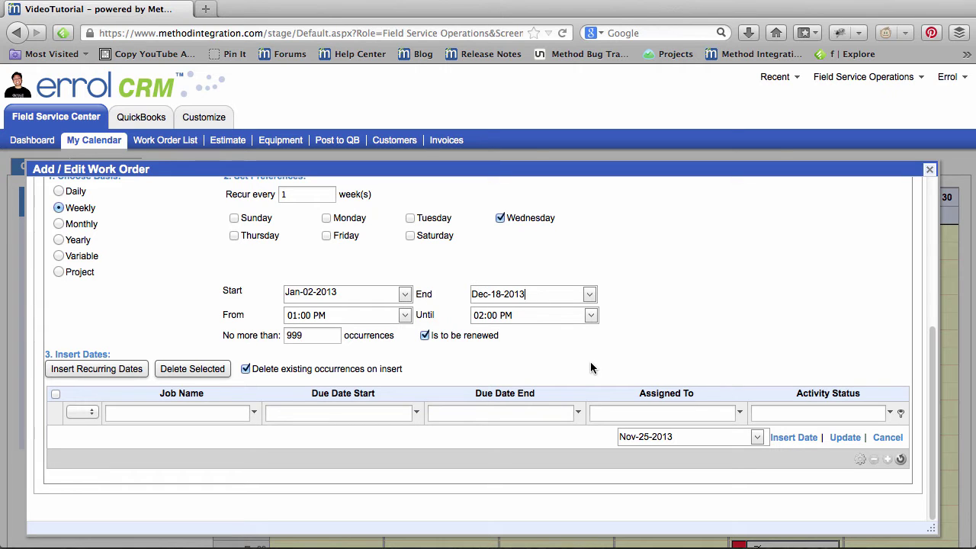
Insert weekly recurring dates starting from today and review the generated rows
left_click(135, 368)
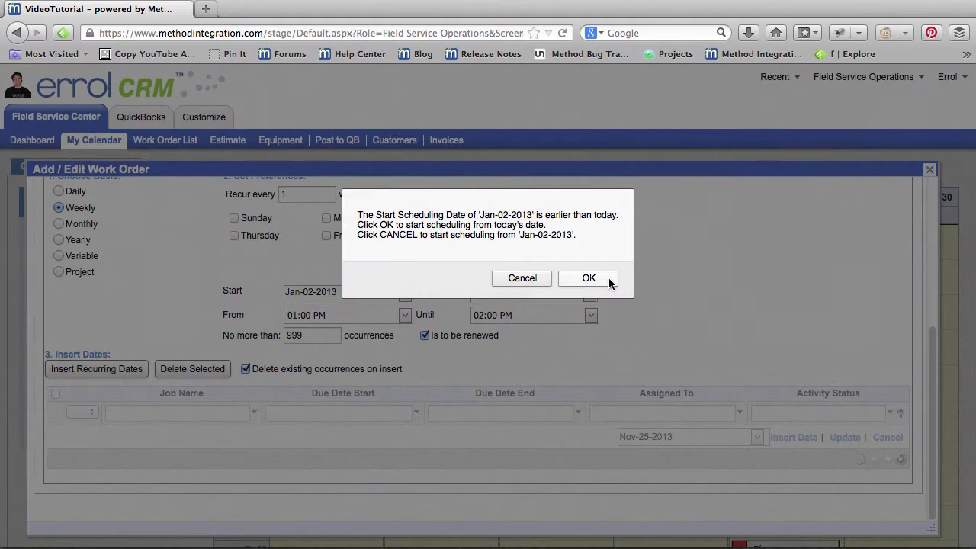
left_click(608, 284)
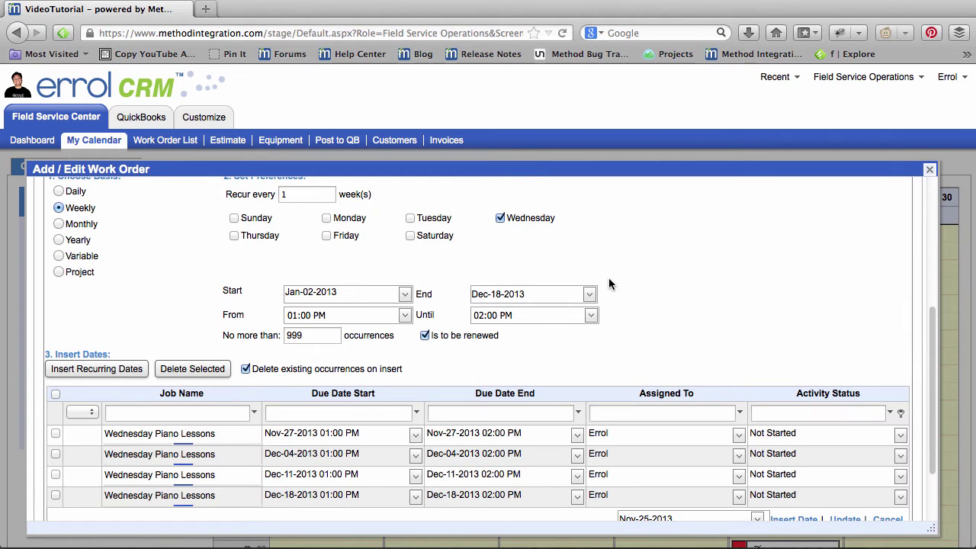
scroll(641, 305, "down", 3)
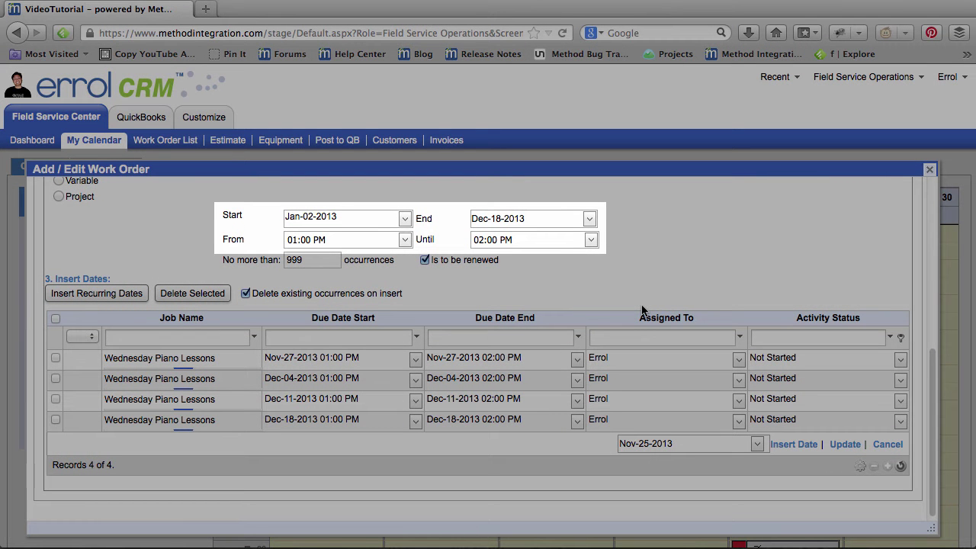
scroll(641, 311, "up", 5)
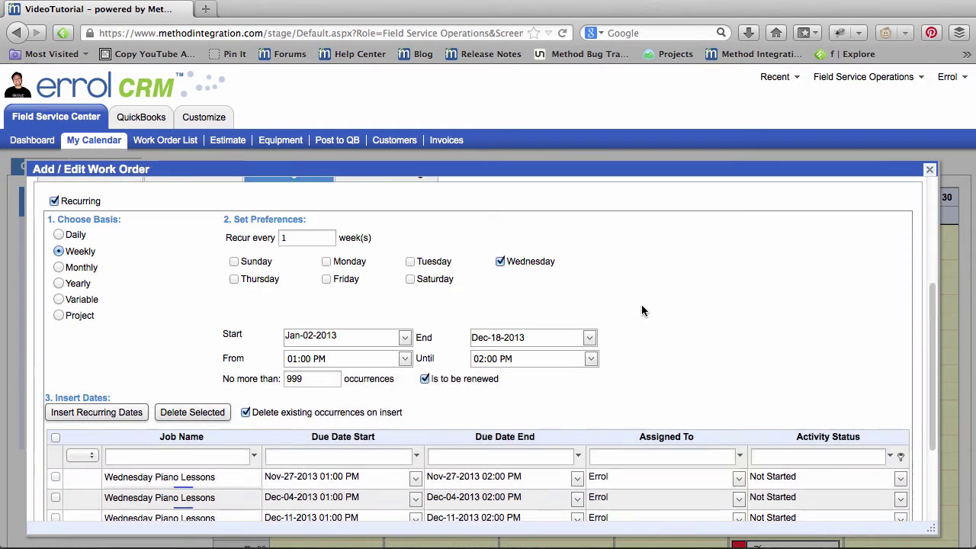
scroll(641, 310, "up", 1)
scroll(686, 343, "up", 3)
Save and close the work order, then list work orders to be renewed
left_click(828, 473)
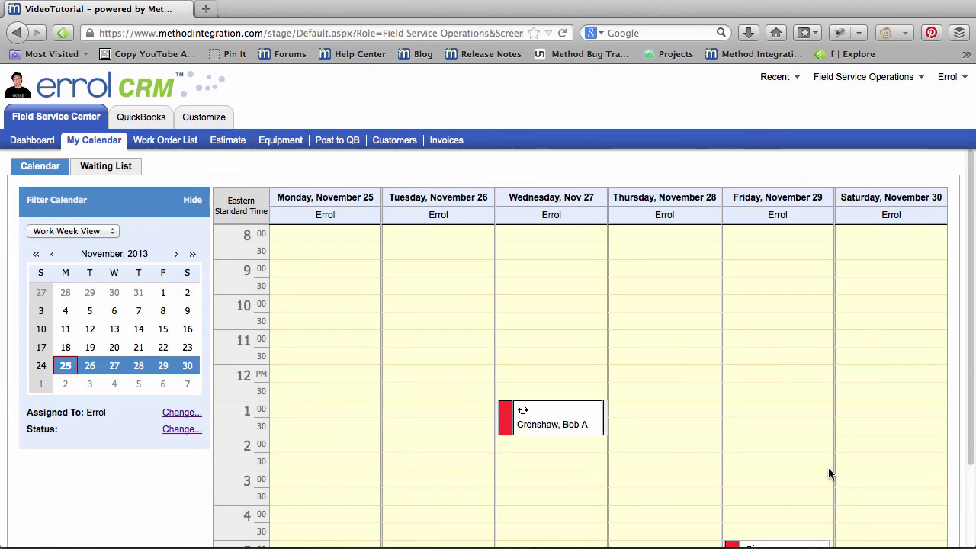
left_click(165, 140)
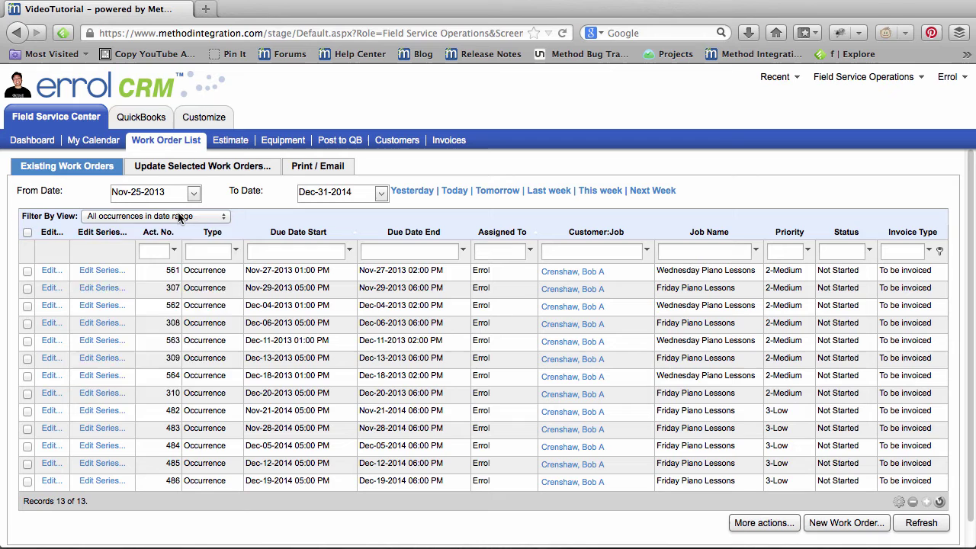
left_click(183, 217)
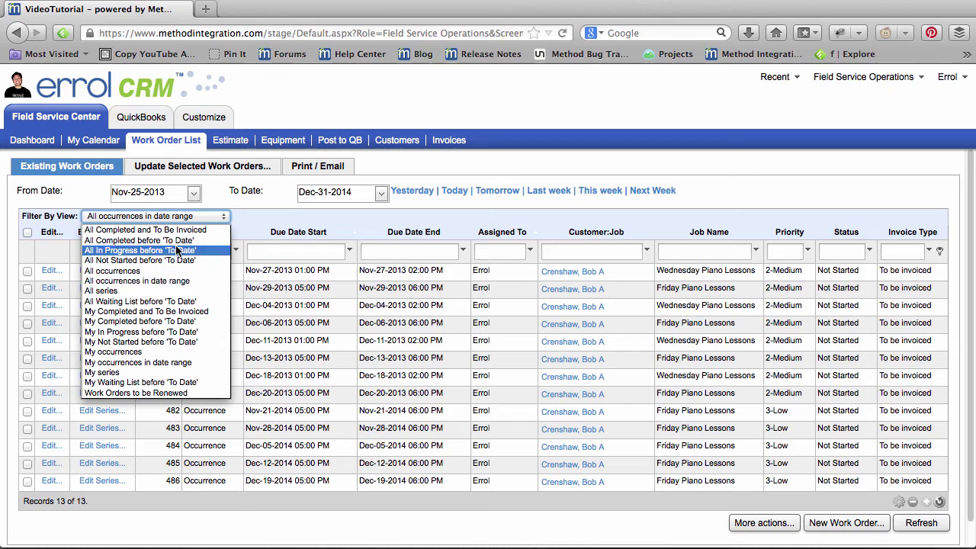
left_click(169, 393)
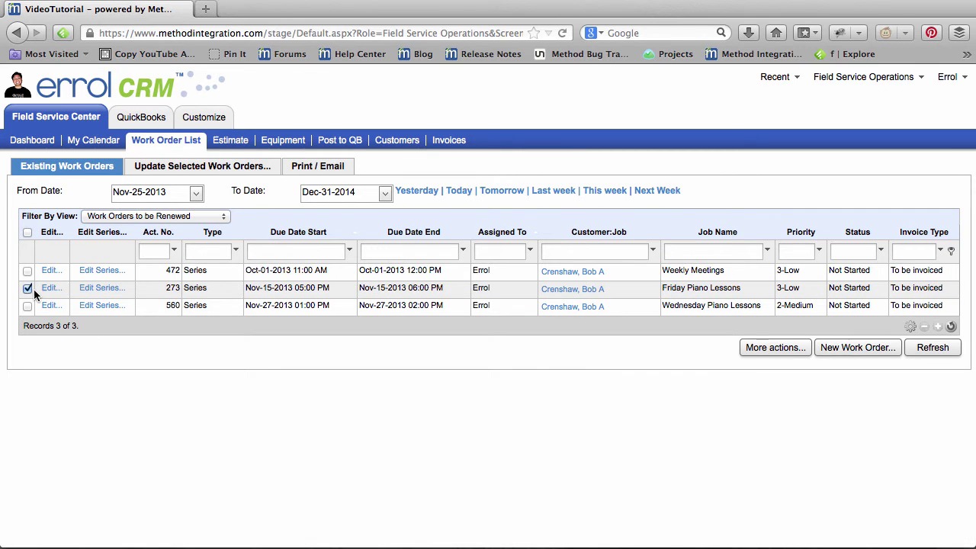
Tick the Wednesday Piano Lessons series and renew it
left_click(27, 306)
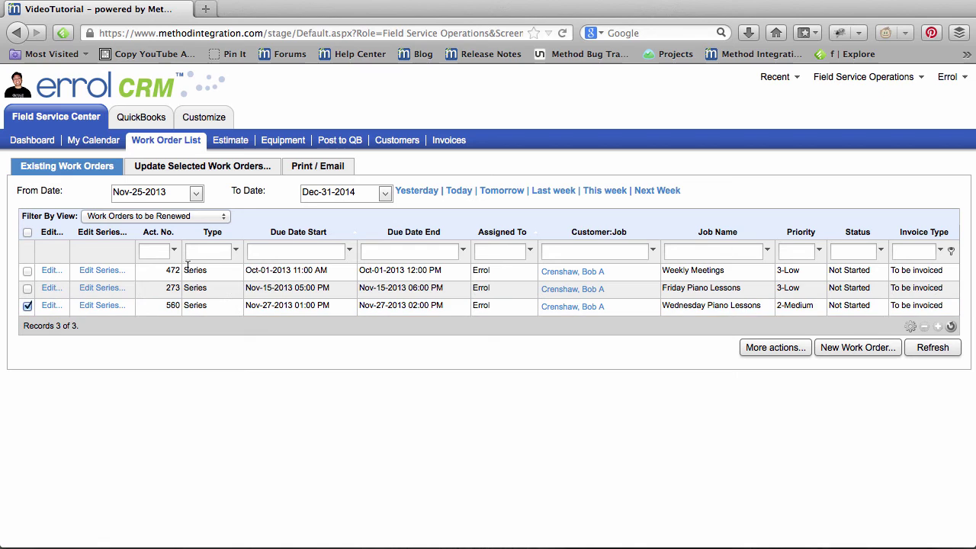
left_click(267, 169)
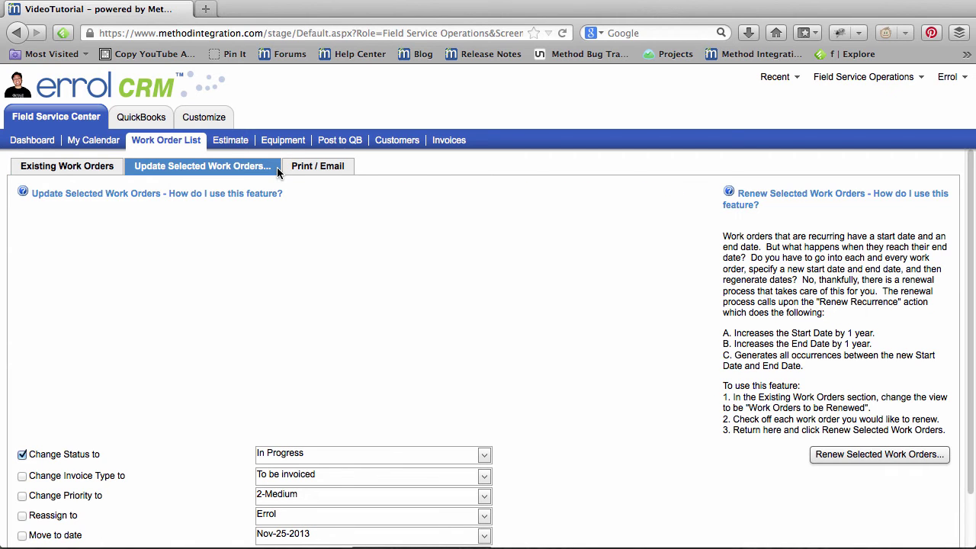
left_click(878, 456)
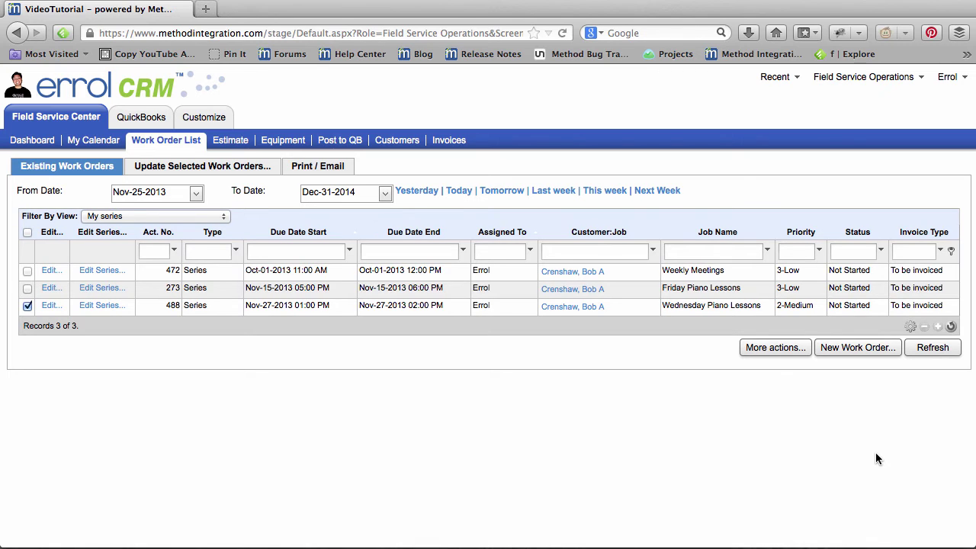
Set the From date to Jan-01-2014 and switch the Filter By view to All occurrences in date range
left_click(196, 193)
left_click(297, 221)
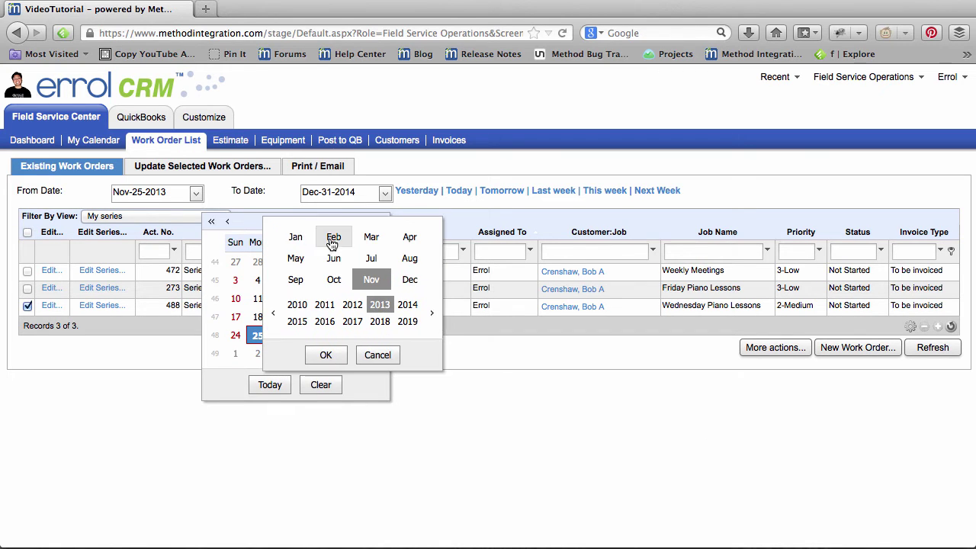
left_click(407, 304)
left_click(326, 355)
left_click(302, 262)
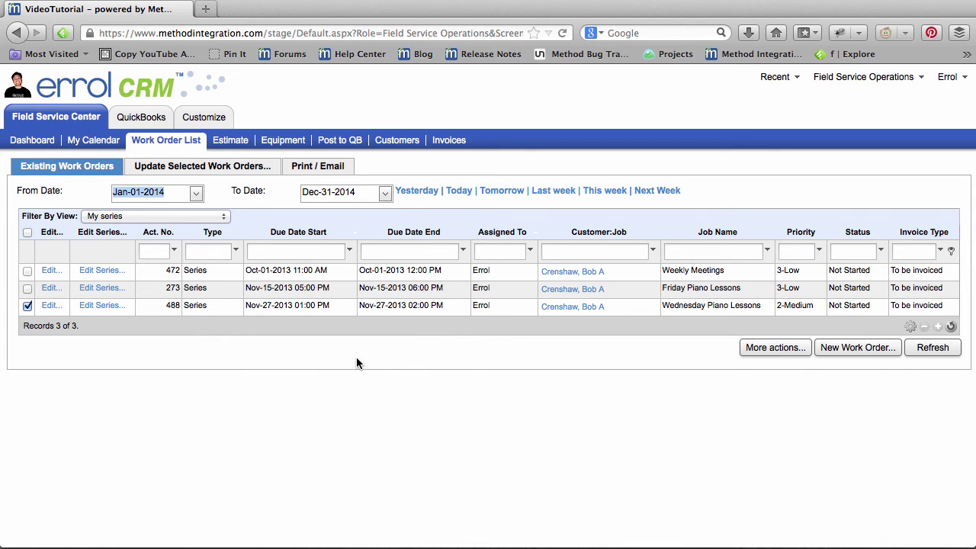
left_click(172, 217)
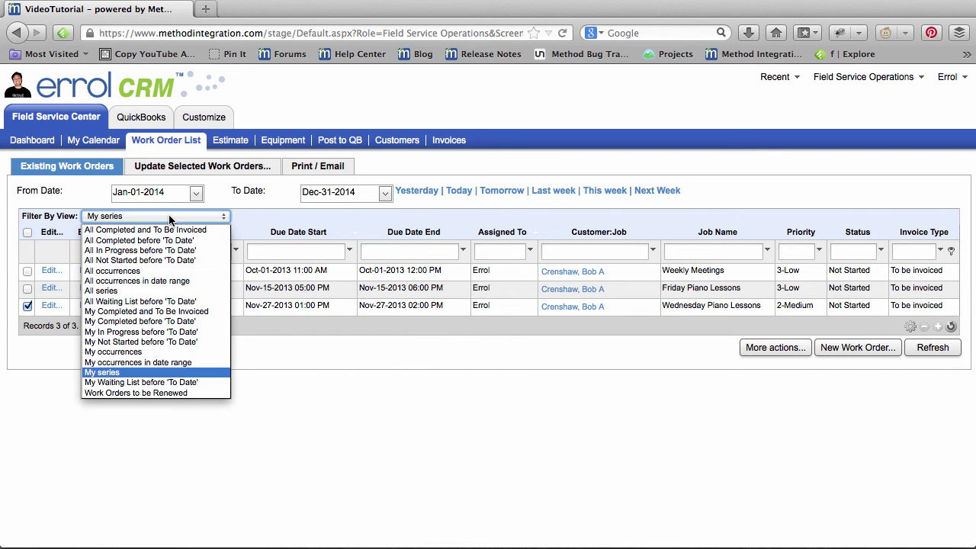
left_click(176, 281)
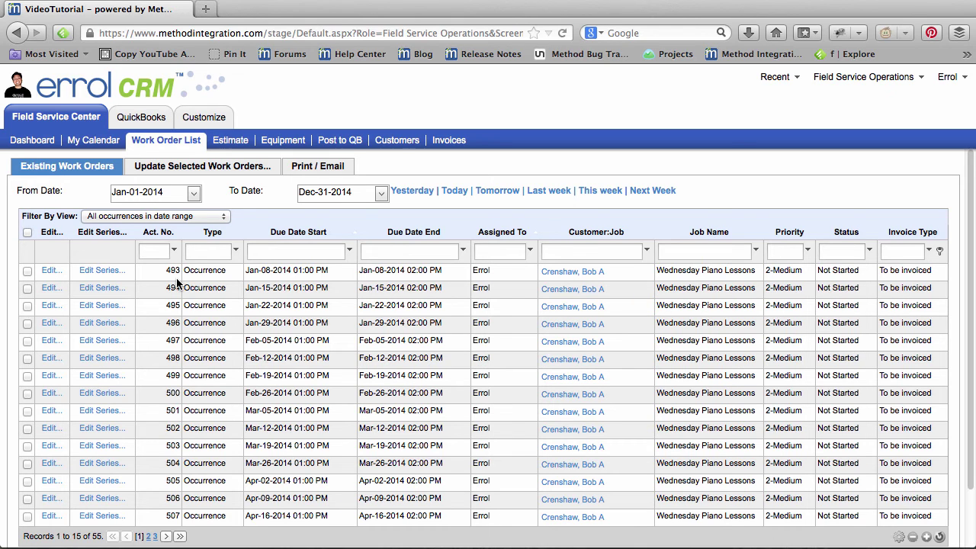
scroll(176, 283, "down", 2)
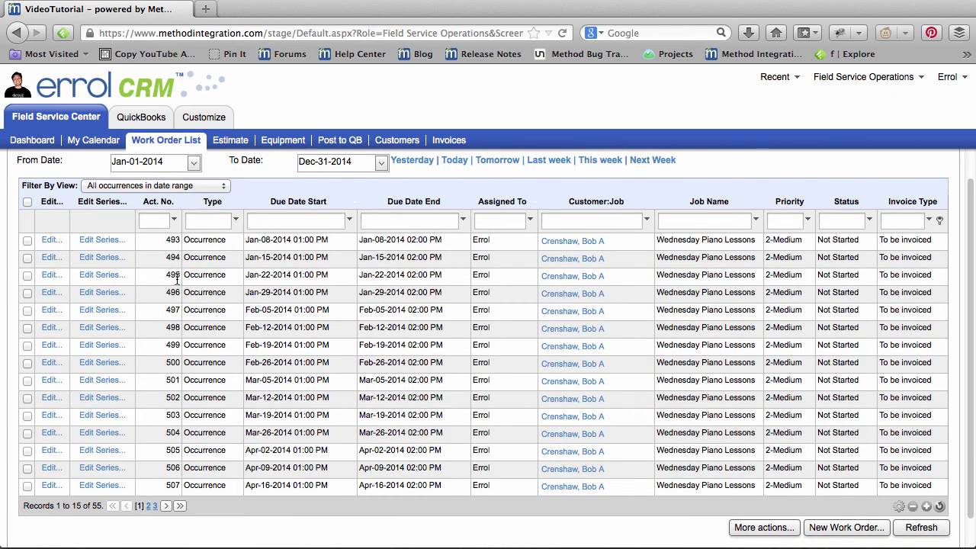
left_click(167, 506)
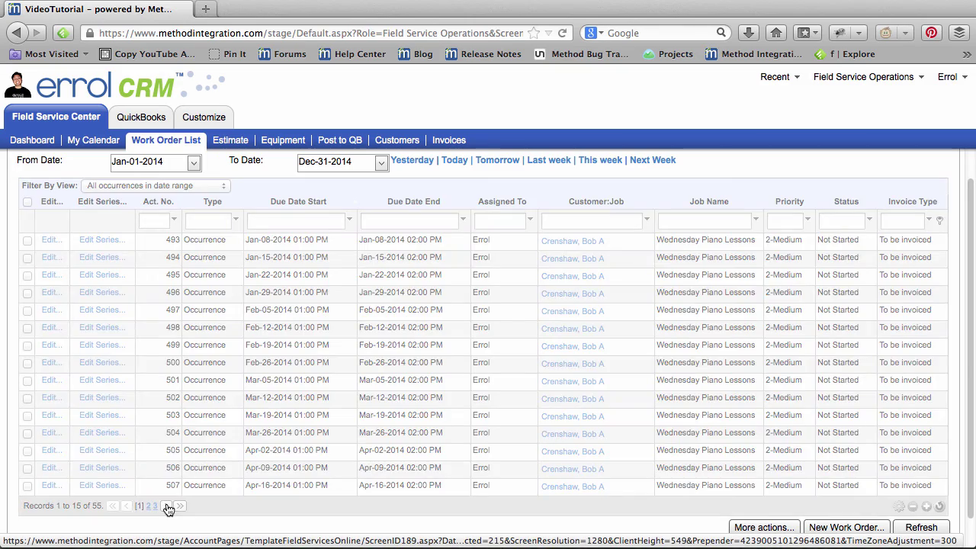
left_click(183, 507)
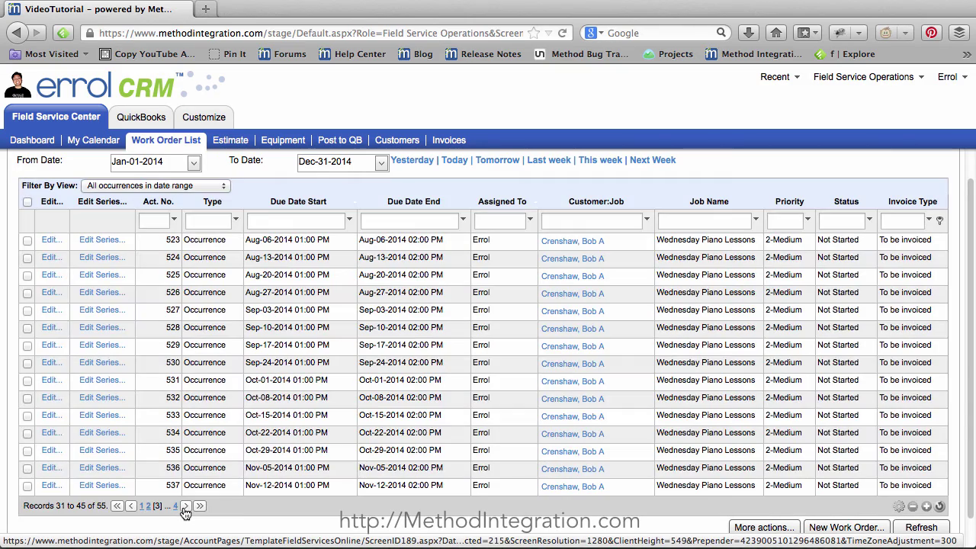
left_click(185, 506)
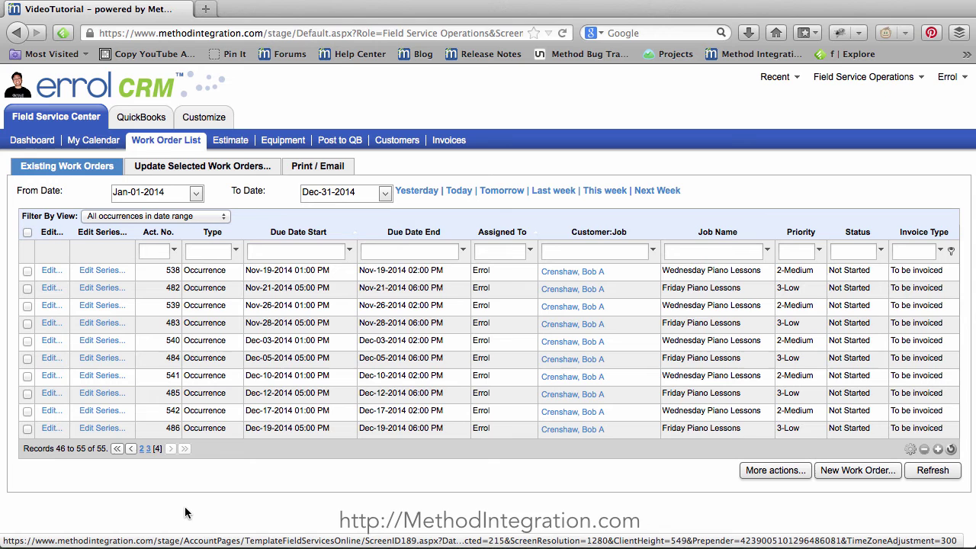
left_click(117, 449)
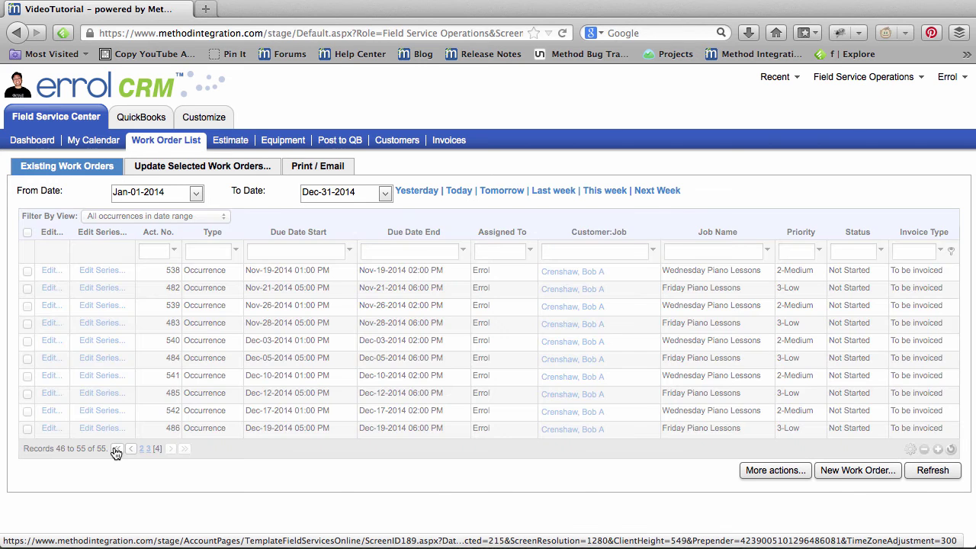